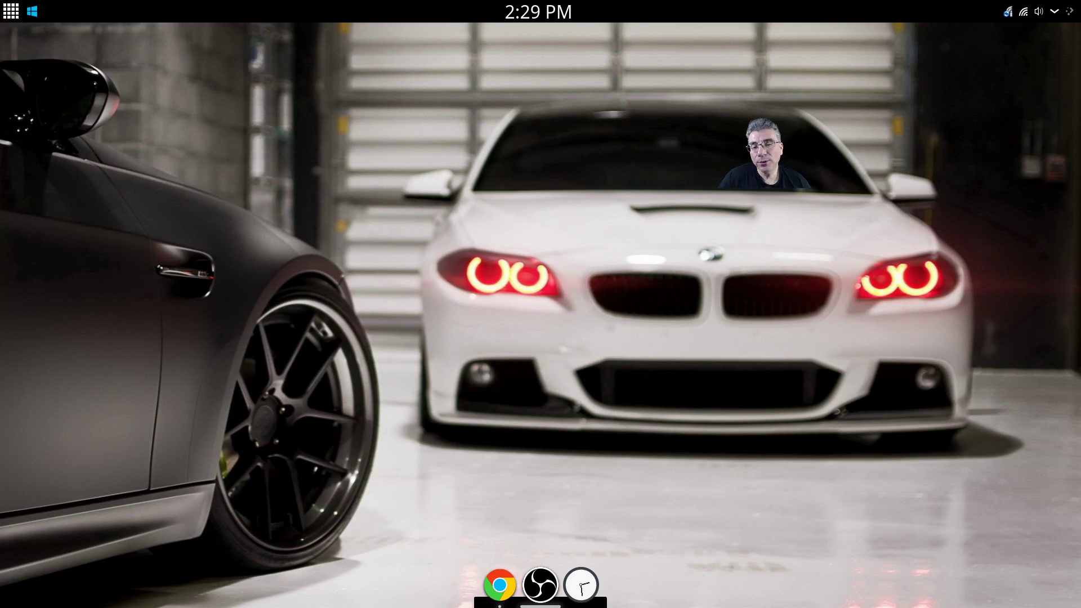
Add Thunderbird and Dolphin from the application launcher to the dock.
click(32, 11)
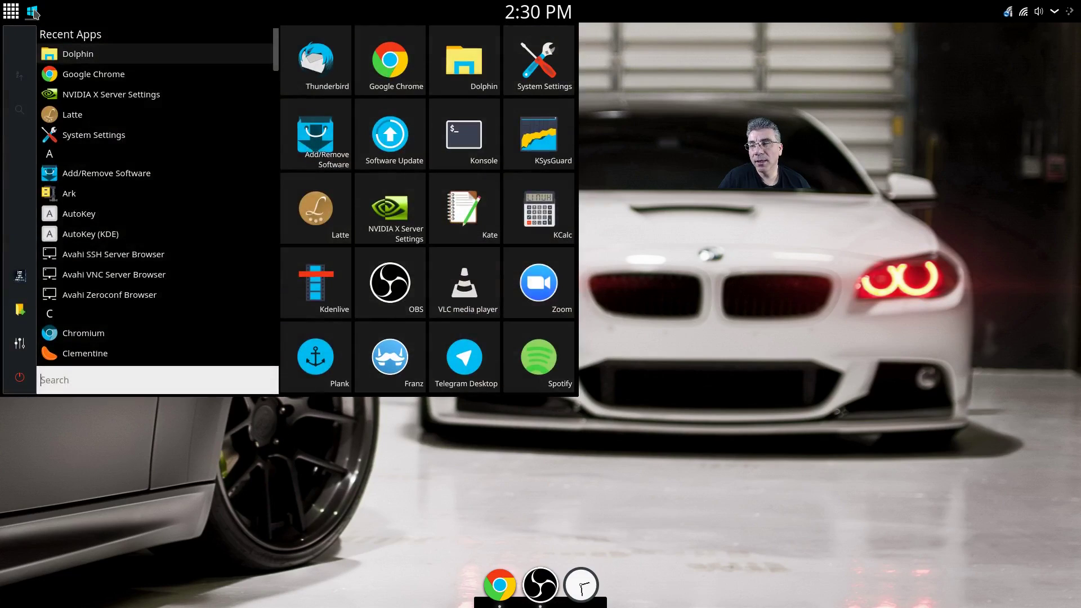
click(771, 241)
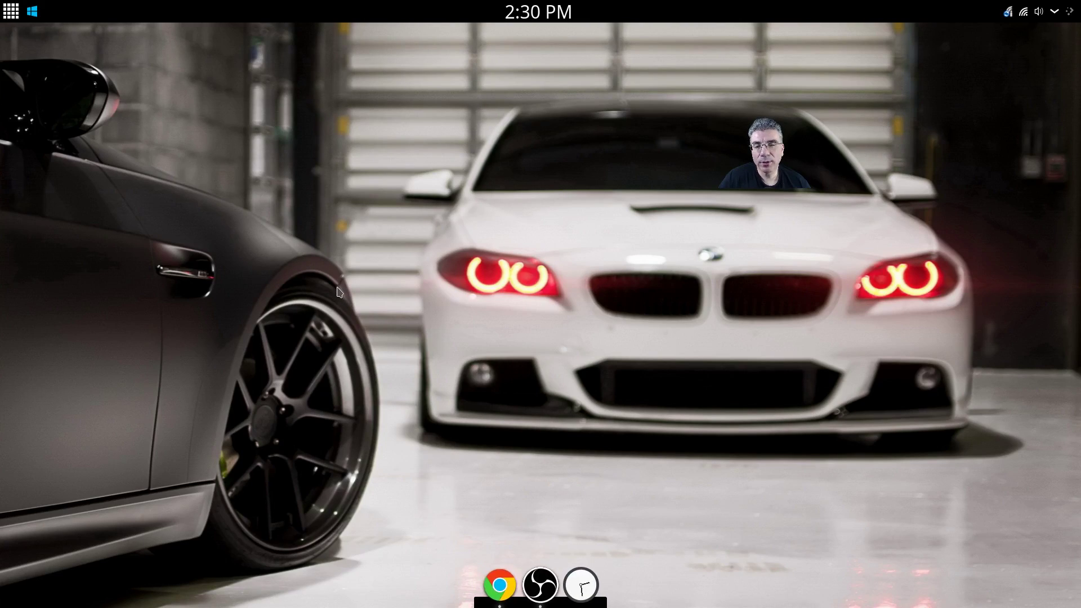
click(33, 11)
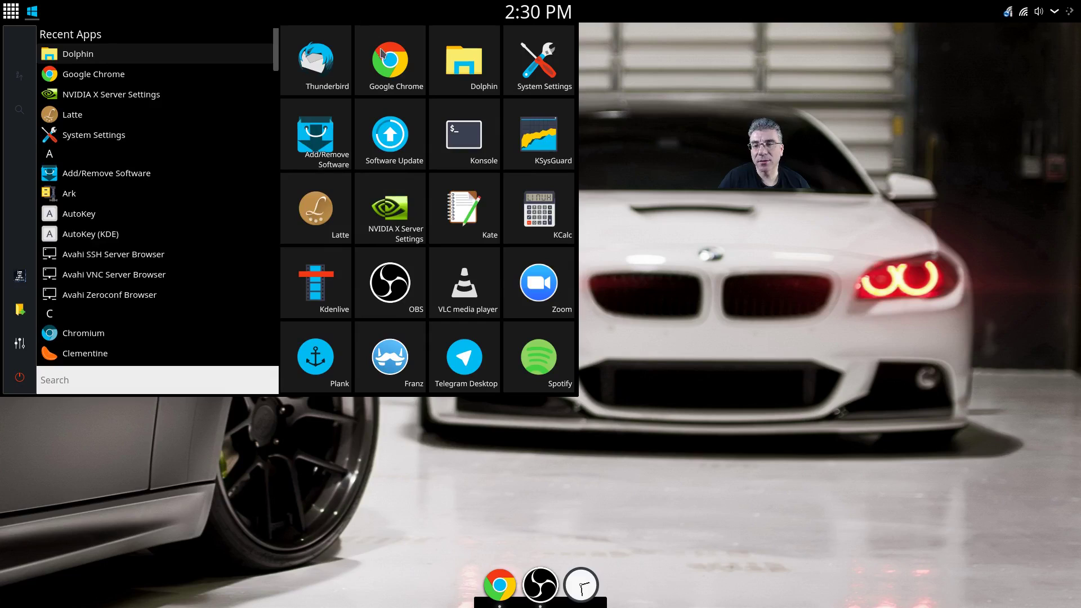
drag(334, 55, 559, 595)
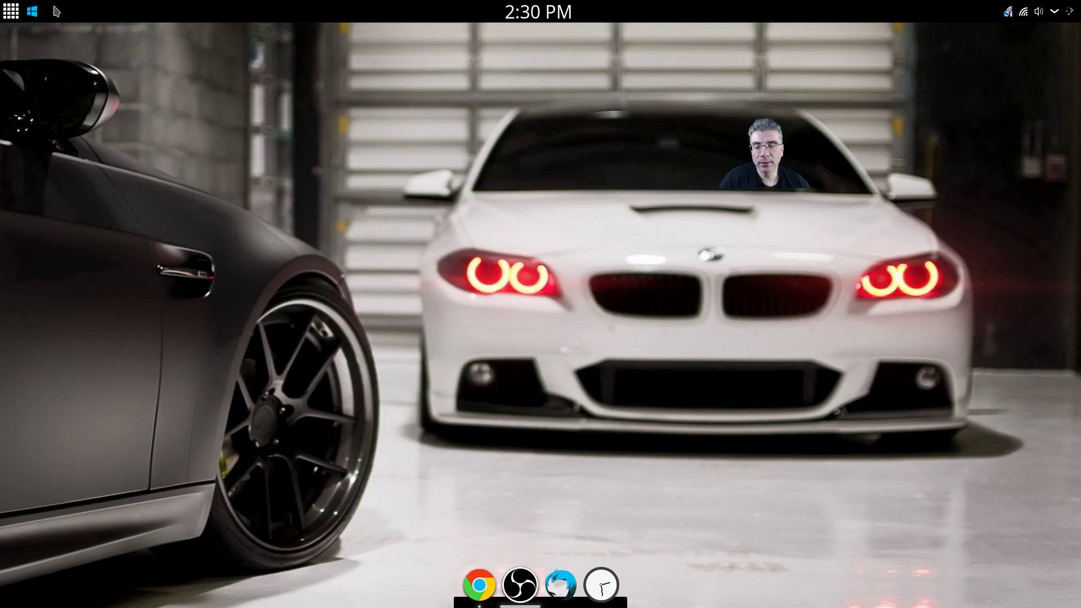
click(32, 11)
mouse_move(488, 64)
mouse_down()
mouse_move(467, 271)
mouse_move(541, 585)
mouse_move(488, 587)
mouse_move(545, 602)
mouse_up()
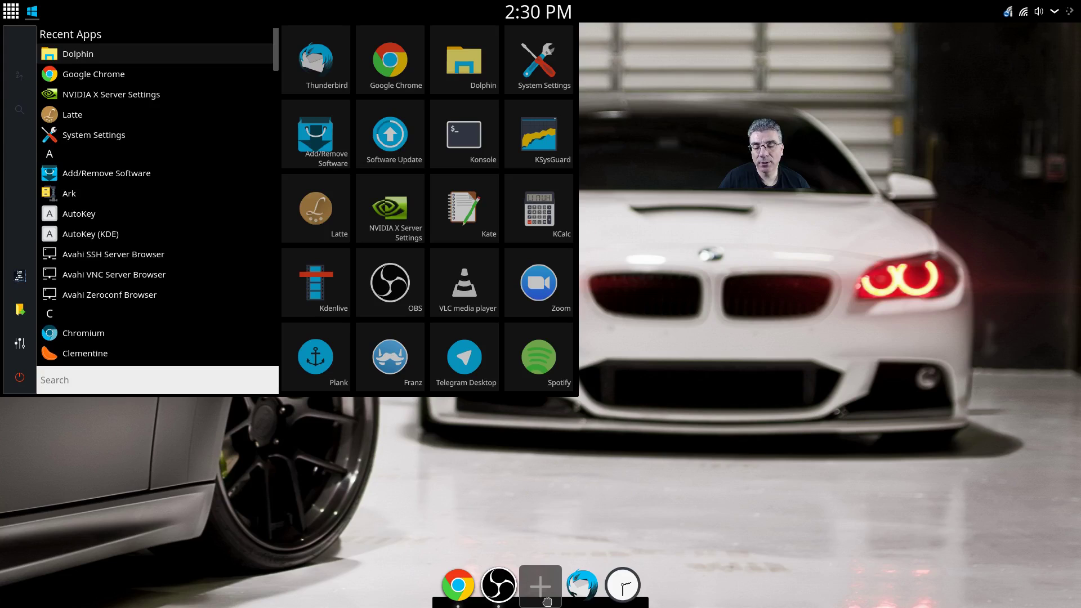
drag(547, 601, 547, 600)
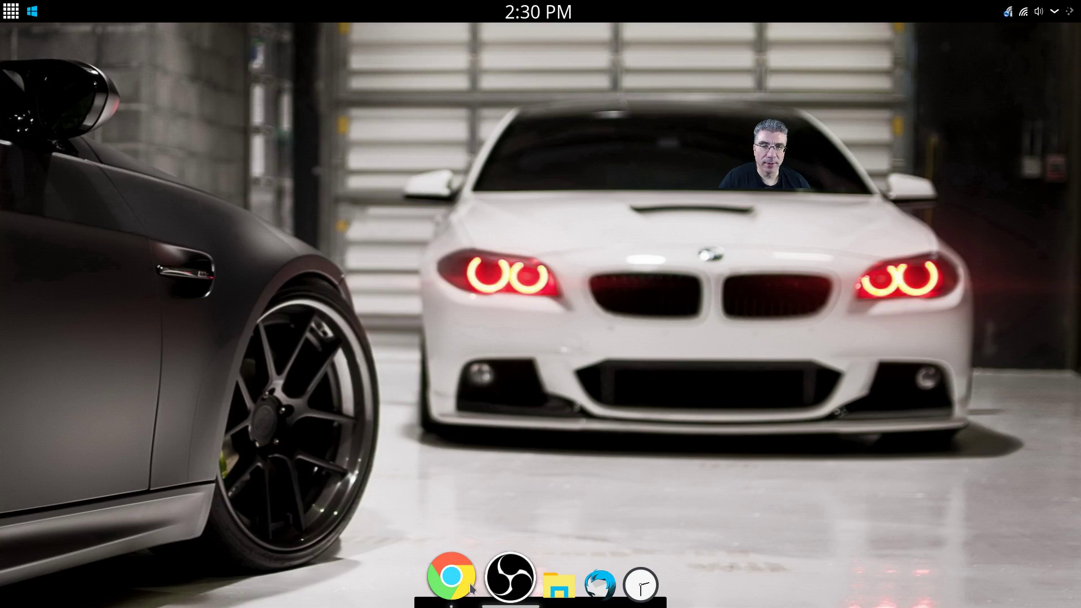
right_click(453, 579)
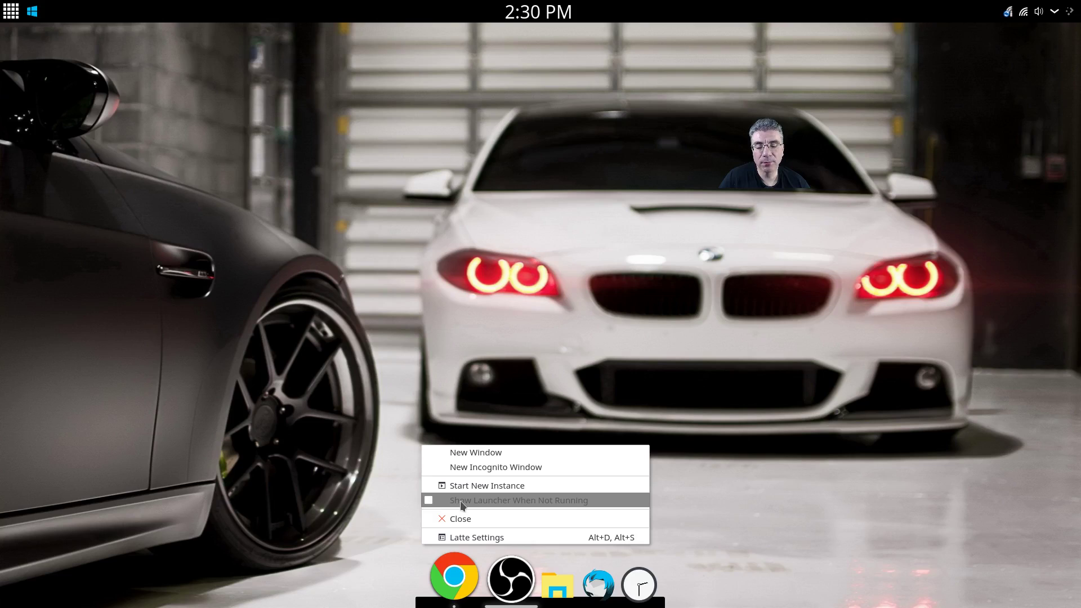
click(454, 575)
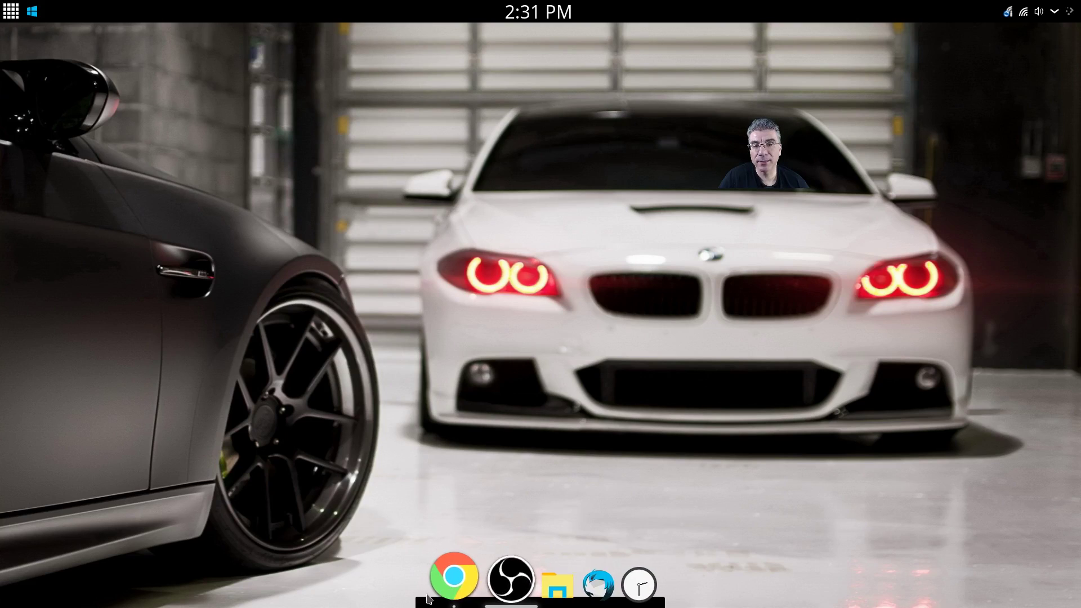
Add Software Update, Konsole, KSysGuard and VLC media player from the application launcher to the dock.
click(33, 10)
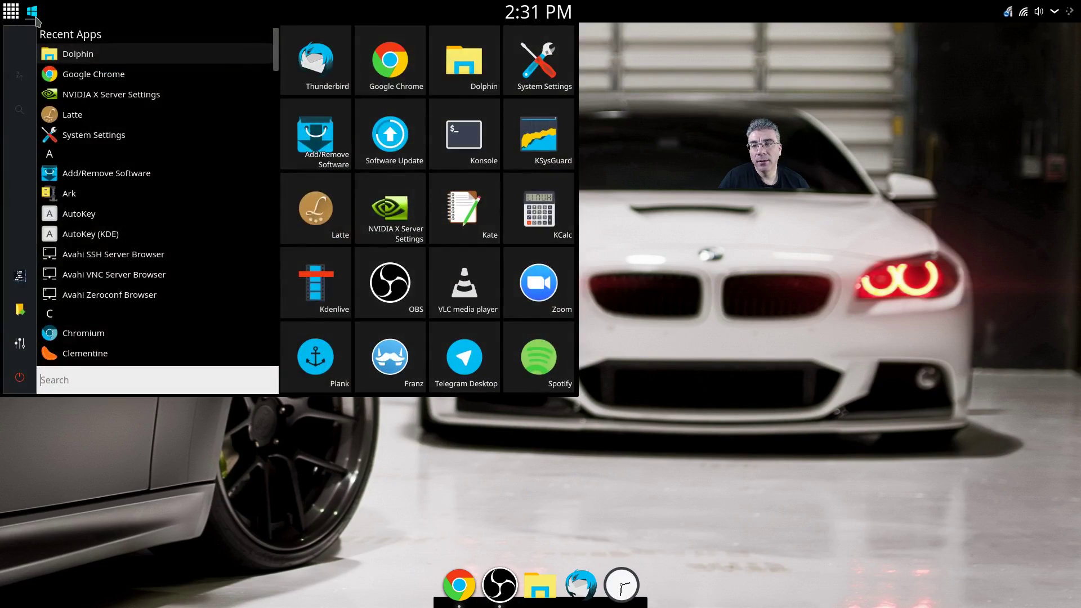
drag(407, 135, 532, 580)
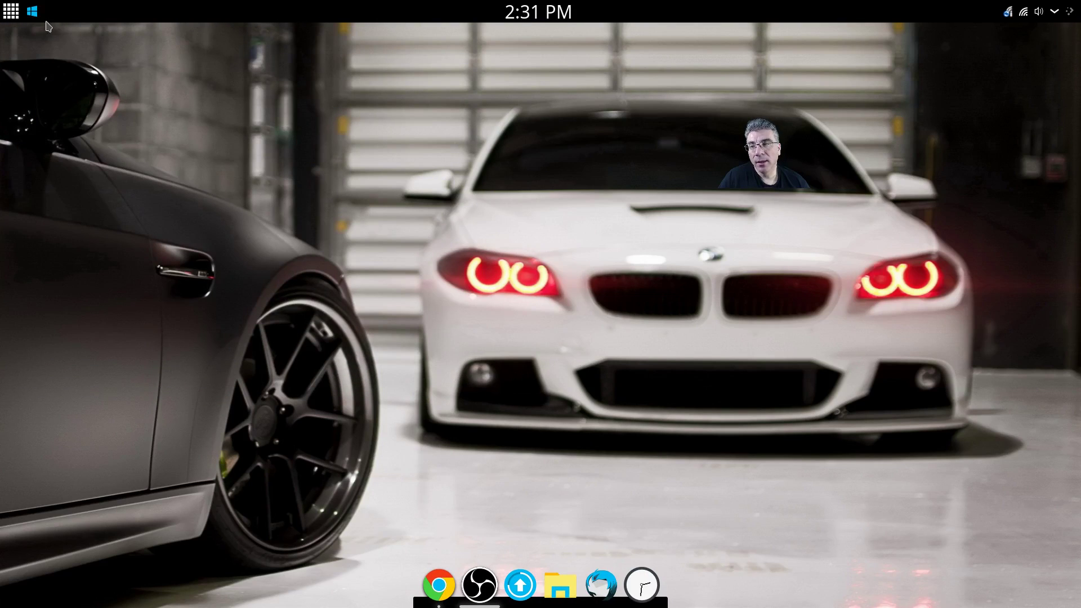
click(33, 11)
drag(463, 145, 540, 585)
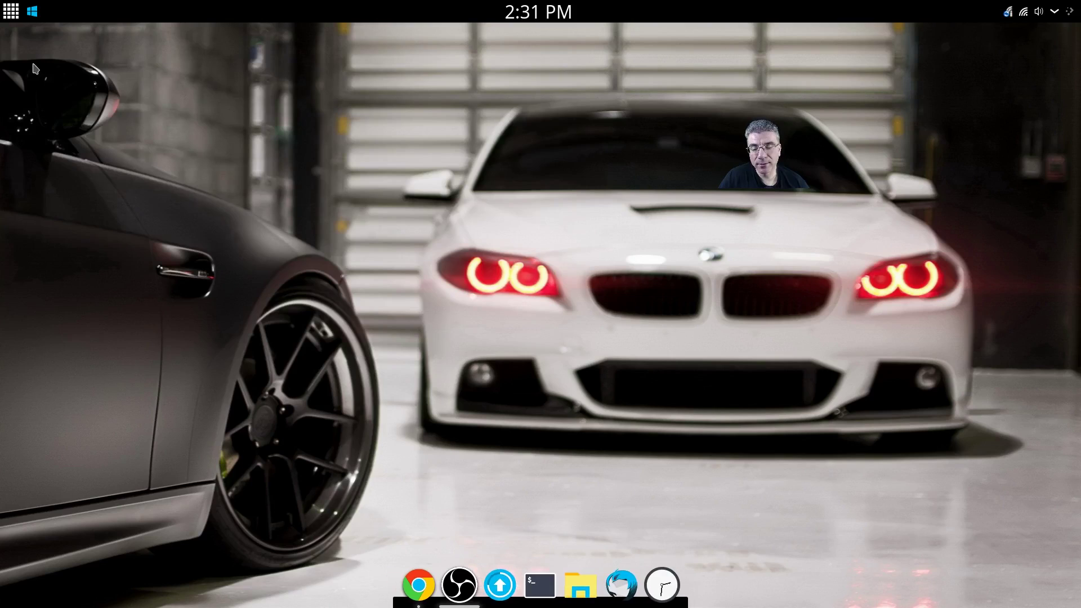
click(32, 11)
drag(531, 148, 600, 596)
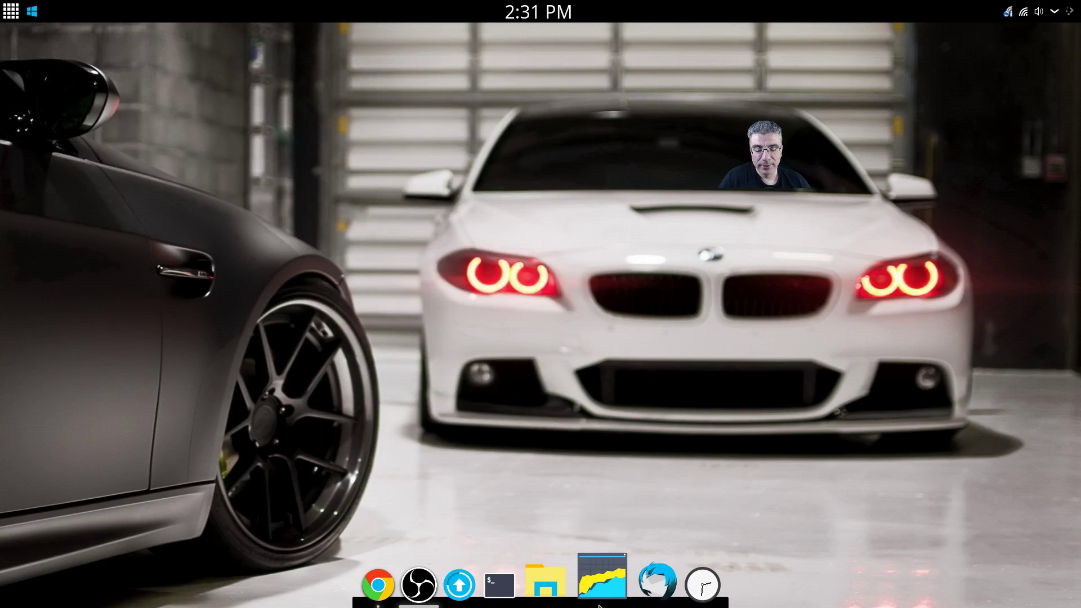
click(32, 11)
drag(462, 276, 581, 585)
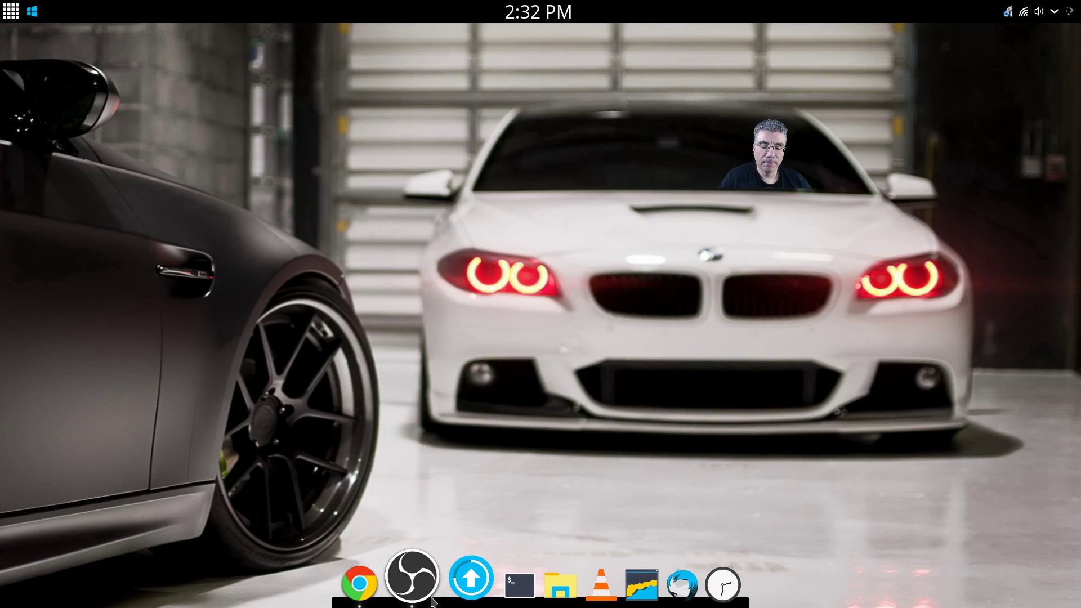
click(545, 601)
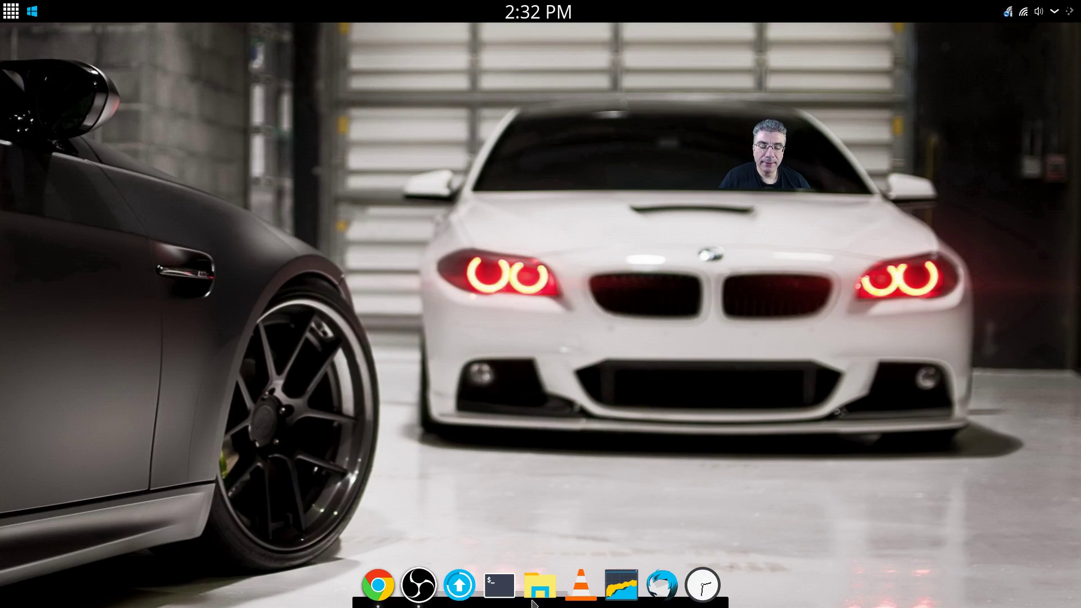
click(771, 208)
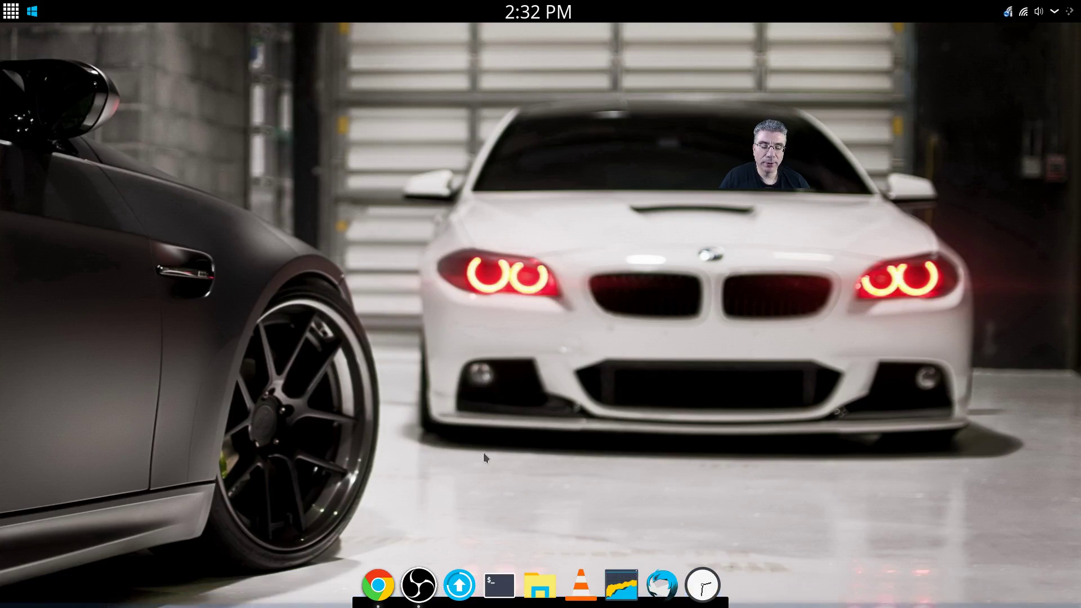
right_click(376, 579)
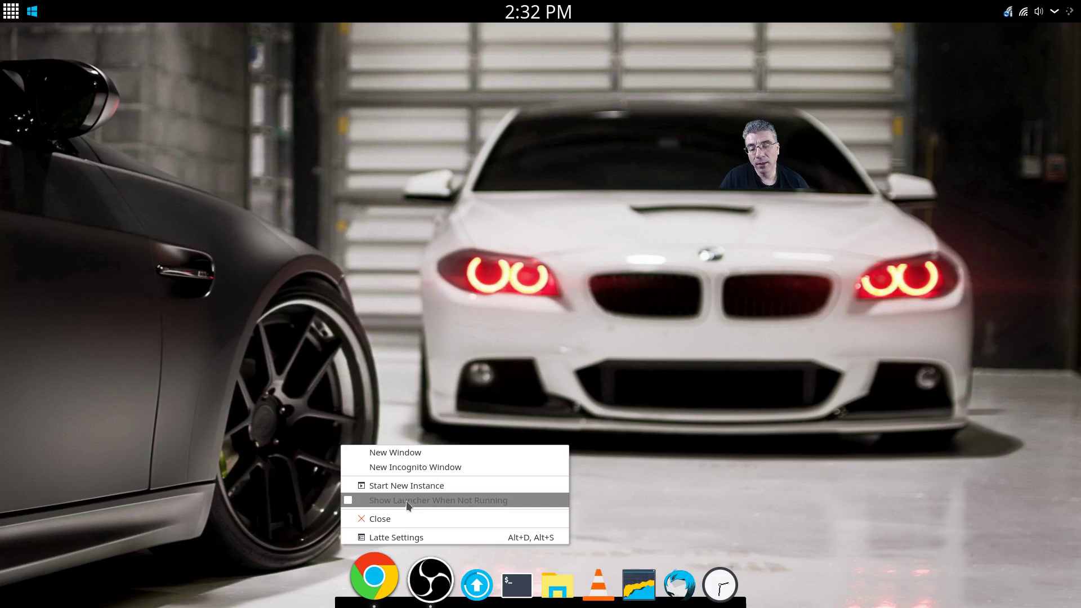
click(485, 378)
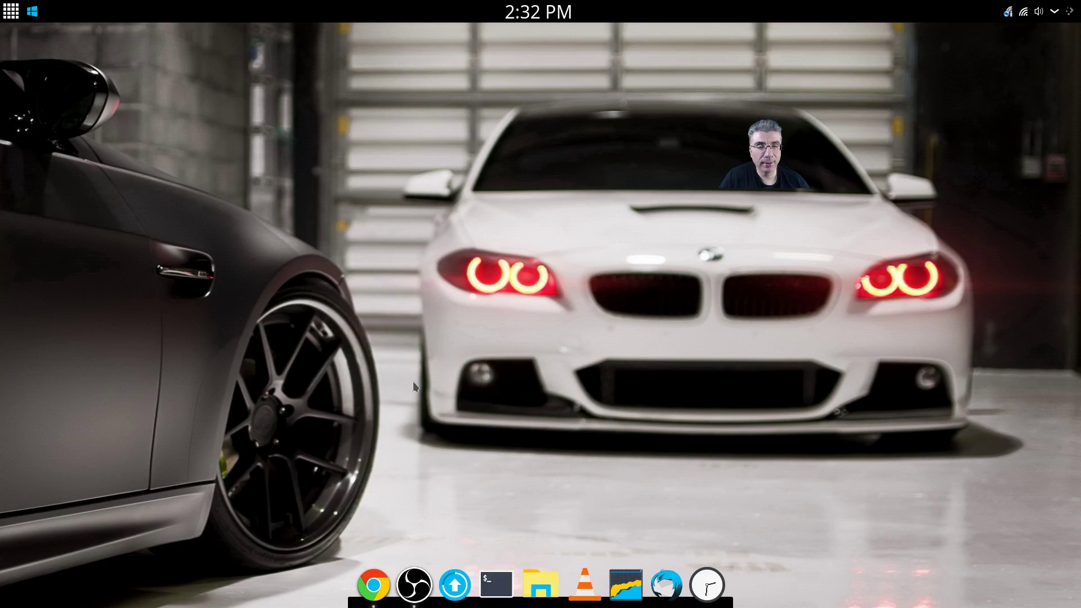
Open the dock's Latte settings and check which screens it can be placed on, keeping On Primary.
right_click(548, 576)
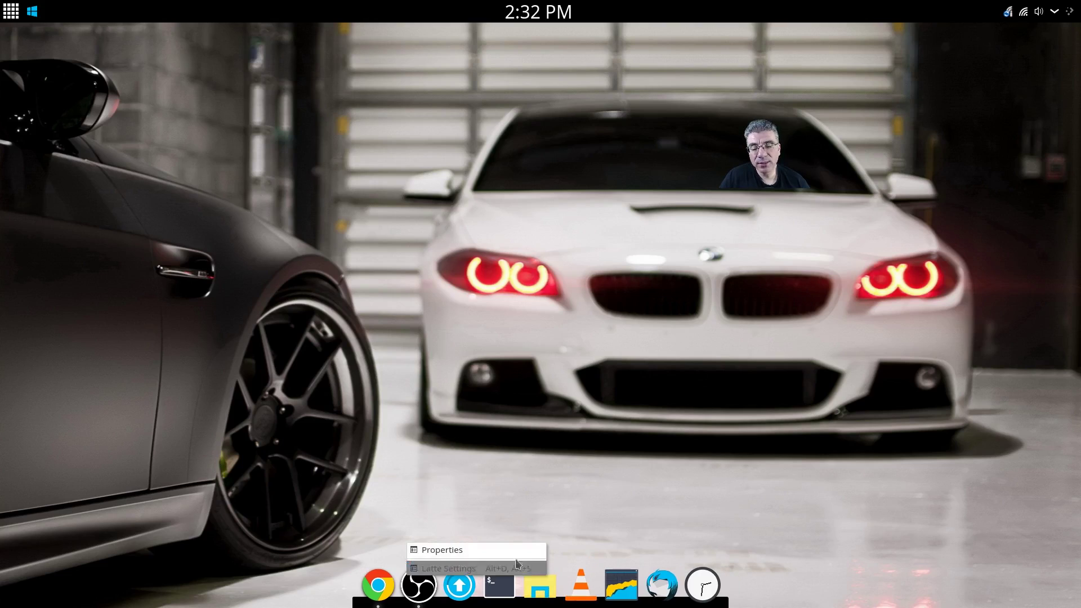
click(469, 569)
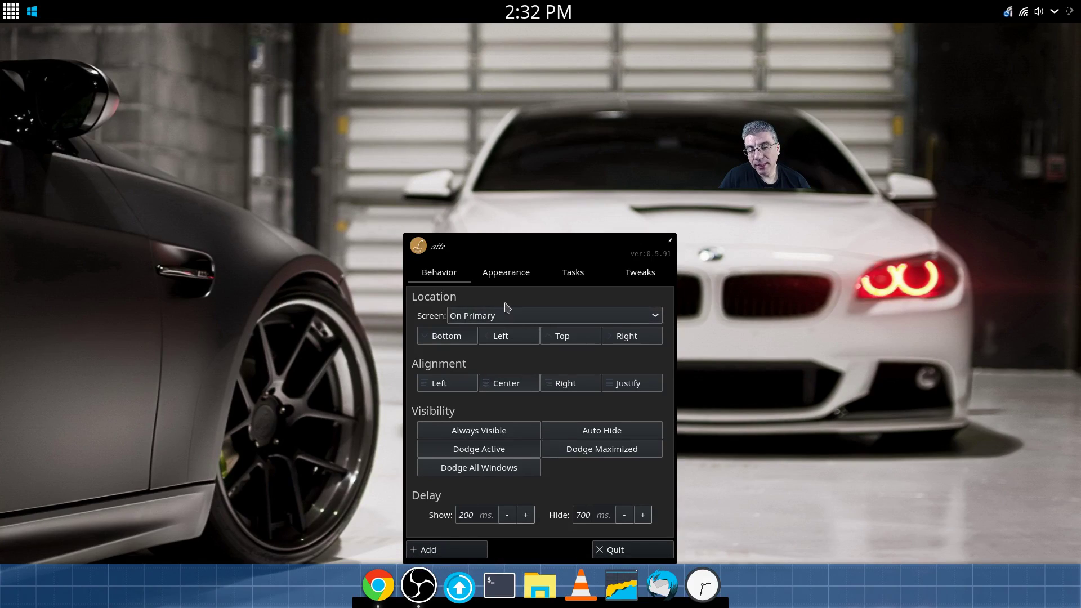
click(492, 317)
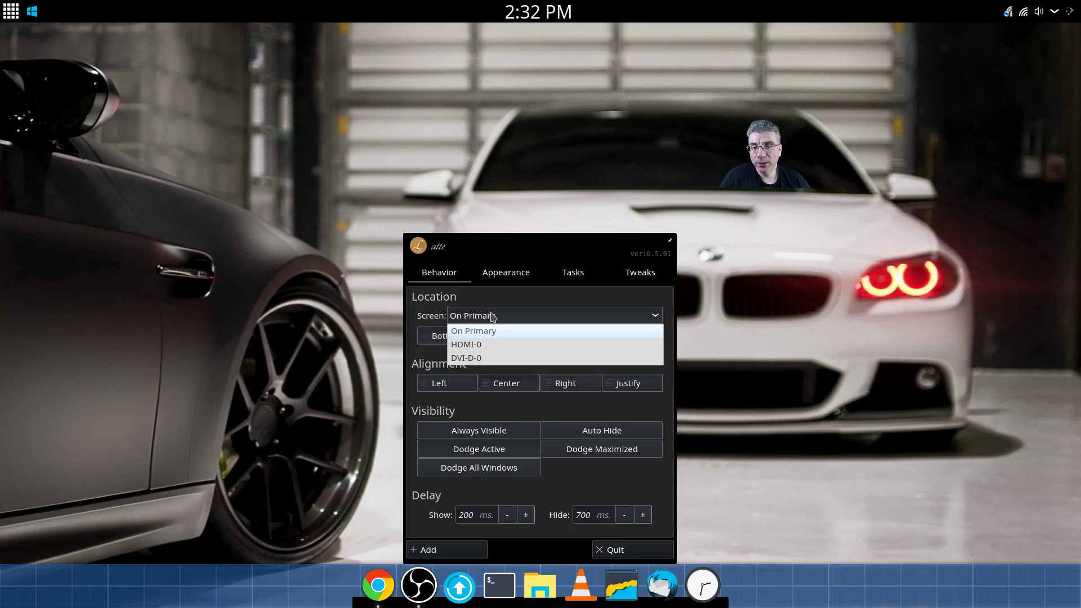
click(492, 317)
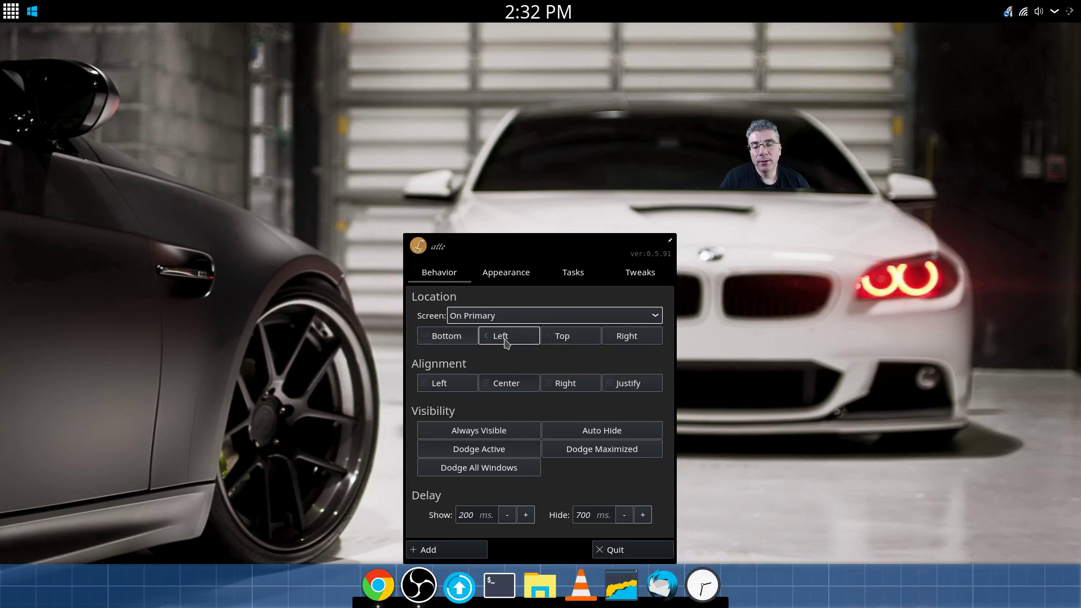
Try the dock at the Left and Top locations, and return it to Bottom.
click(505, 336)
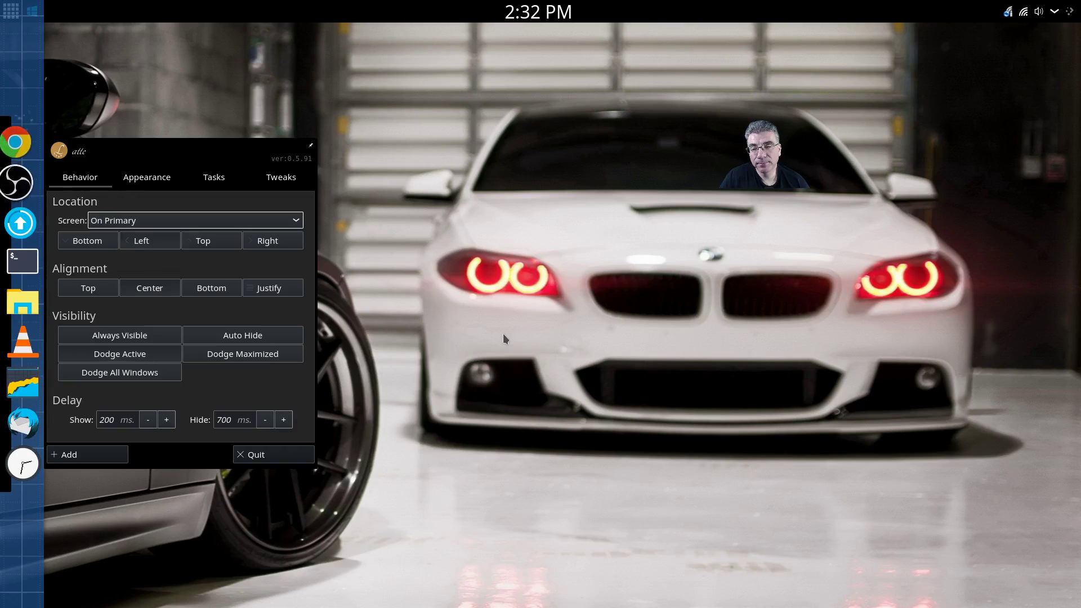
click(200, 242)
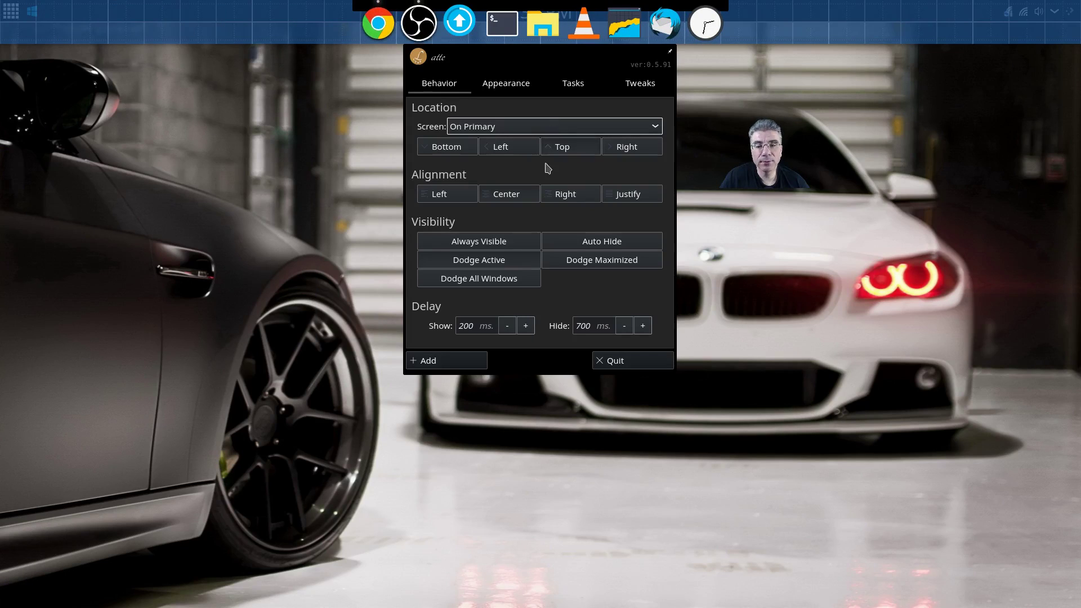
click(447, 145)
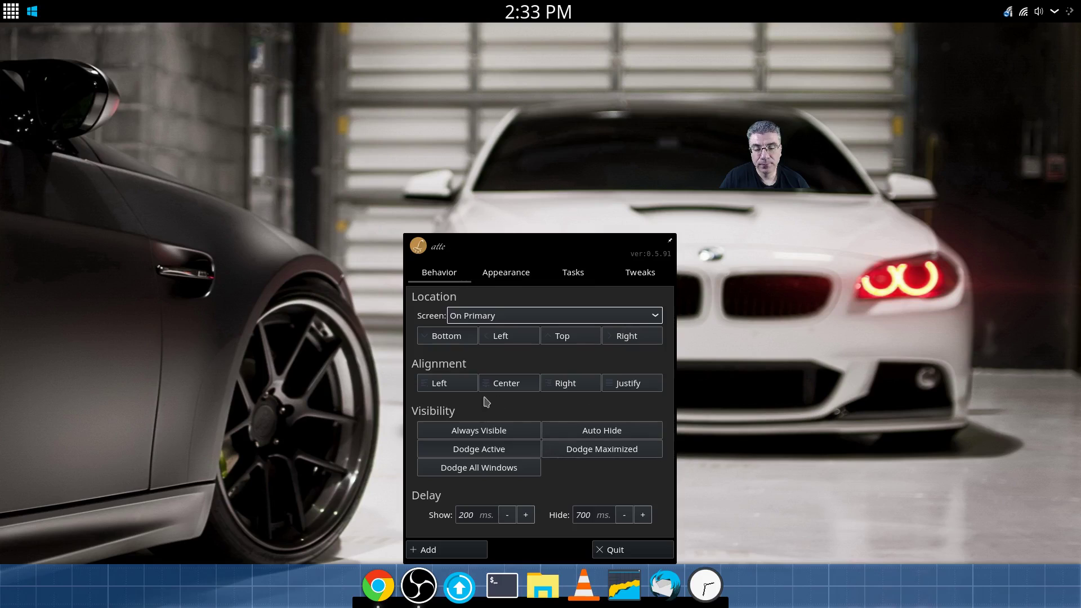
Try the Left and Right alignments for the dock, and return it to Center.
click(456, 389)
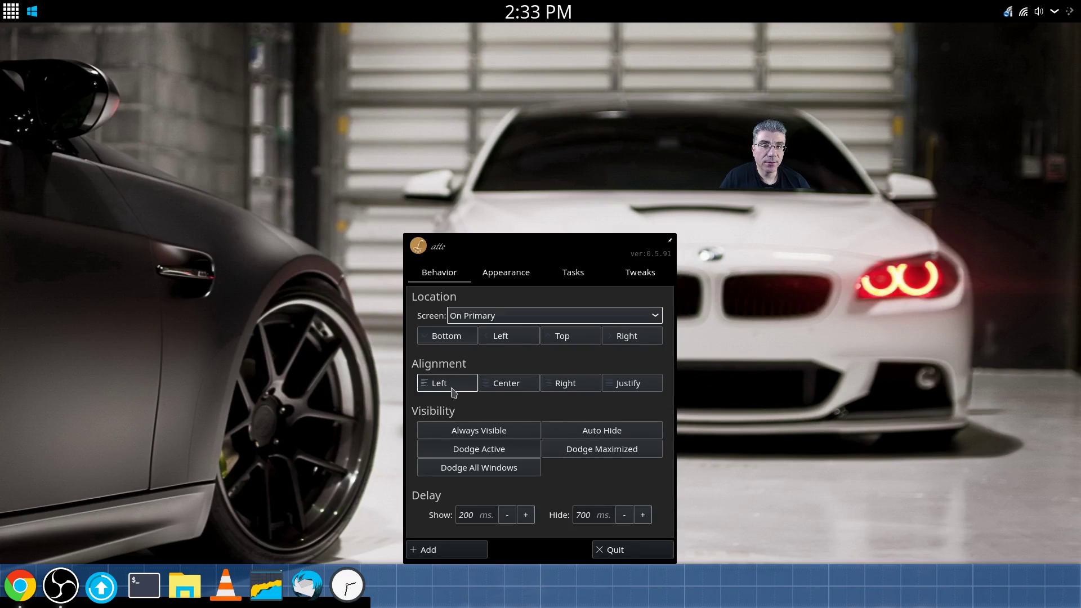
click(564, 385)
click(515, 386)
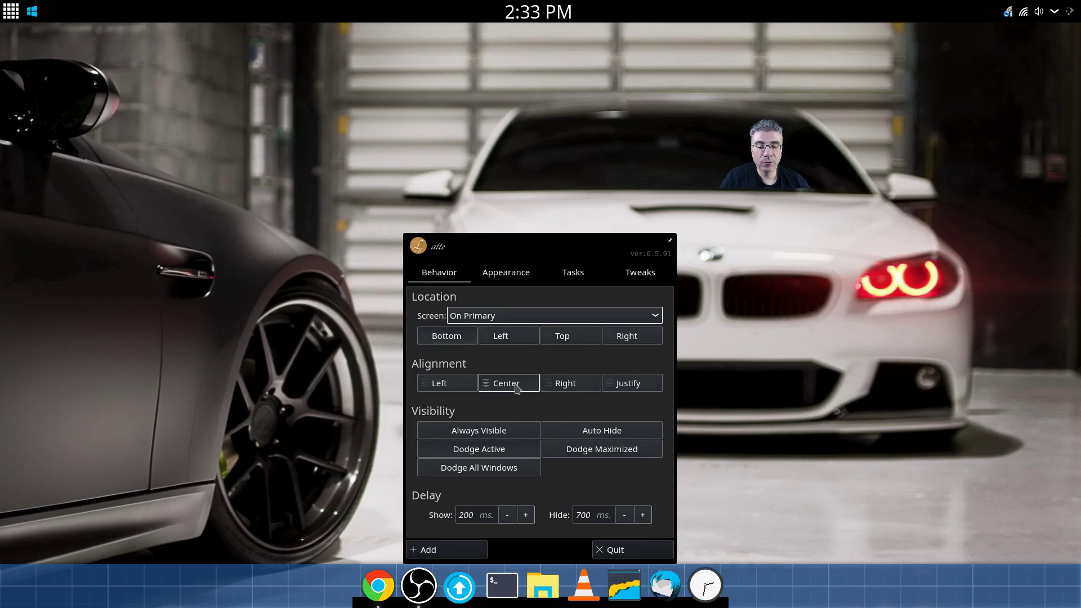
Justify the dock and arrange its items with the clock between the splitters, VLC before them, and Chrome and OBS at the far end.
click(646, 391)
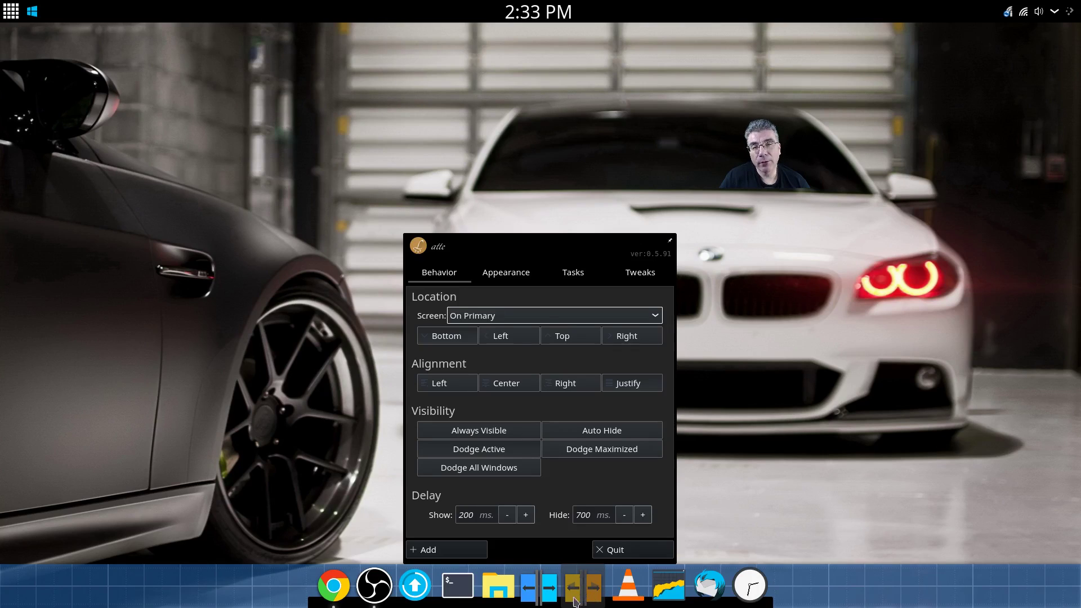
drag(754, 603, 580, 591)
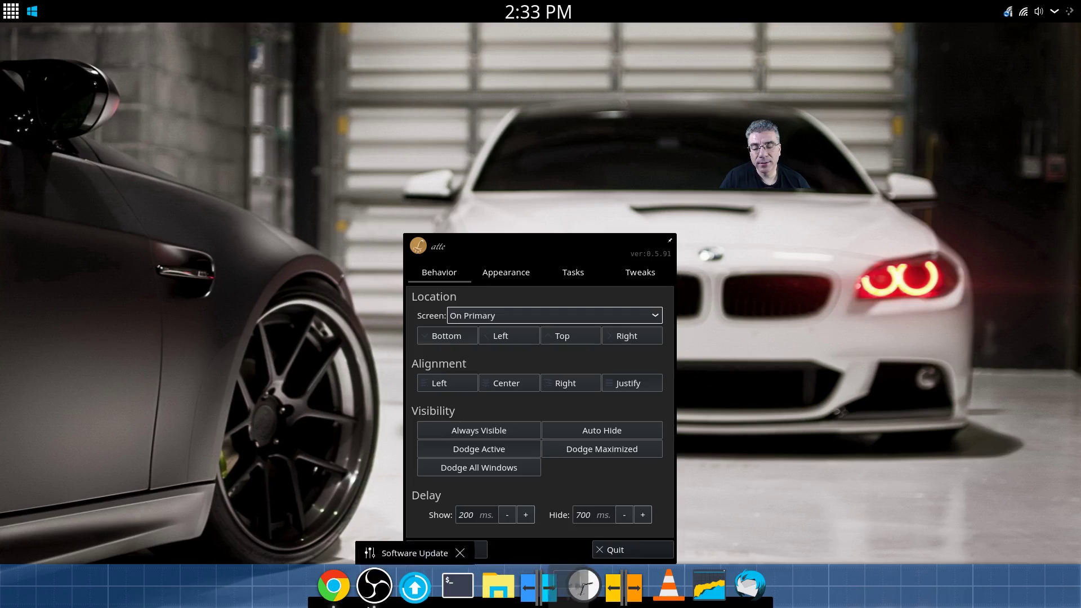
drag(352, 588, 751, 604)
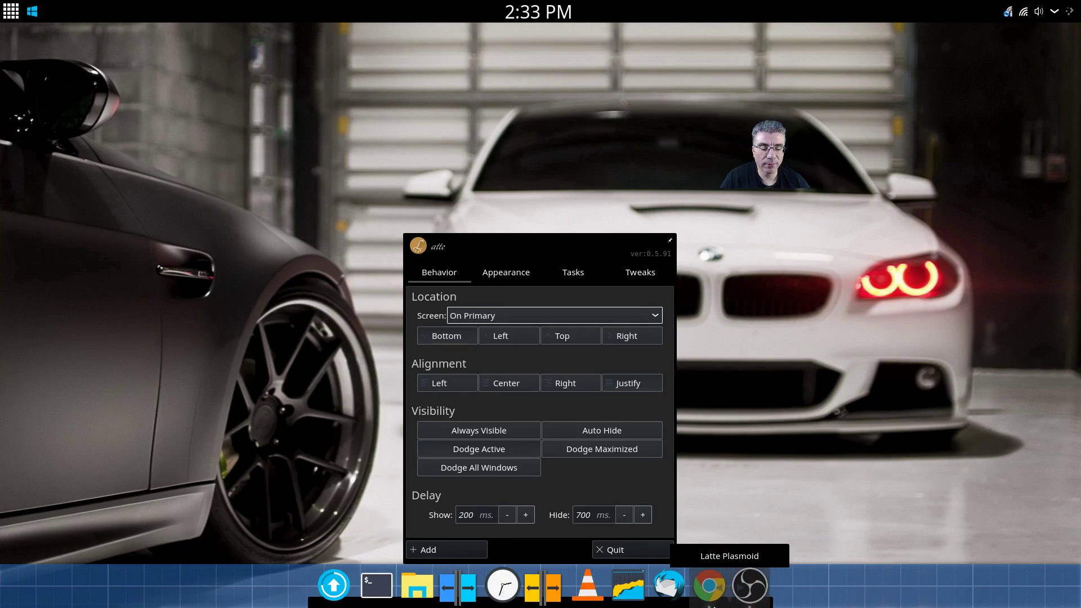
drag(588, 603, 414, 605)
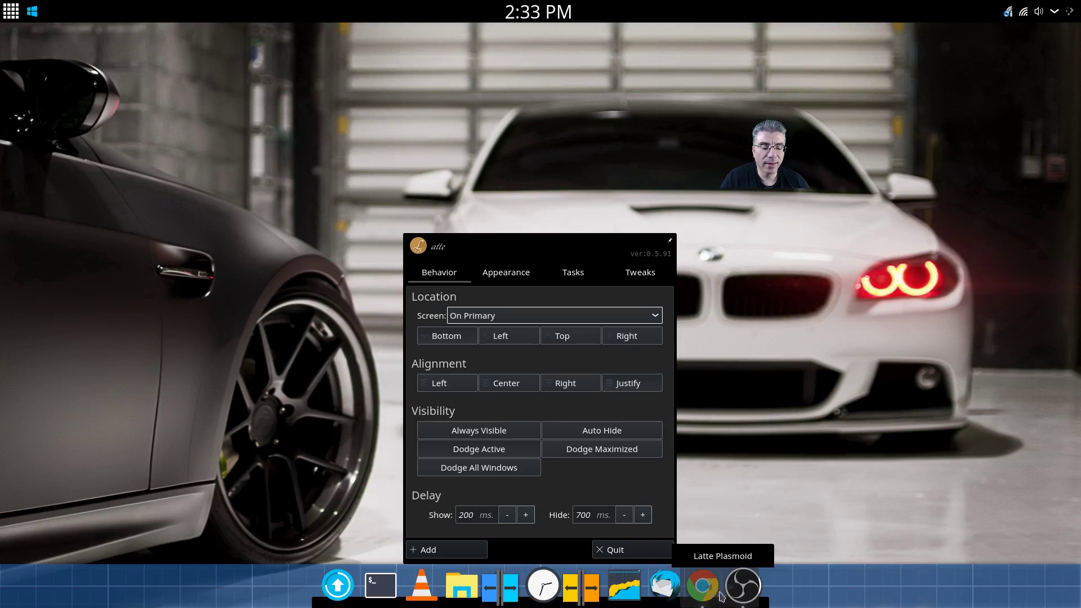
click(740, 442)
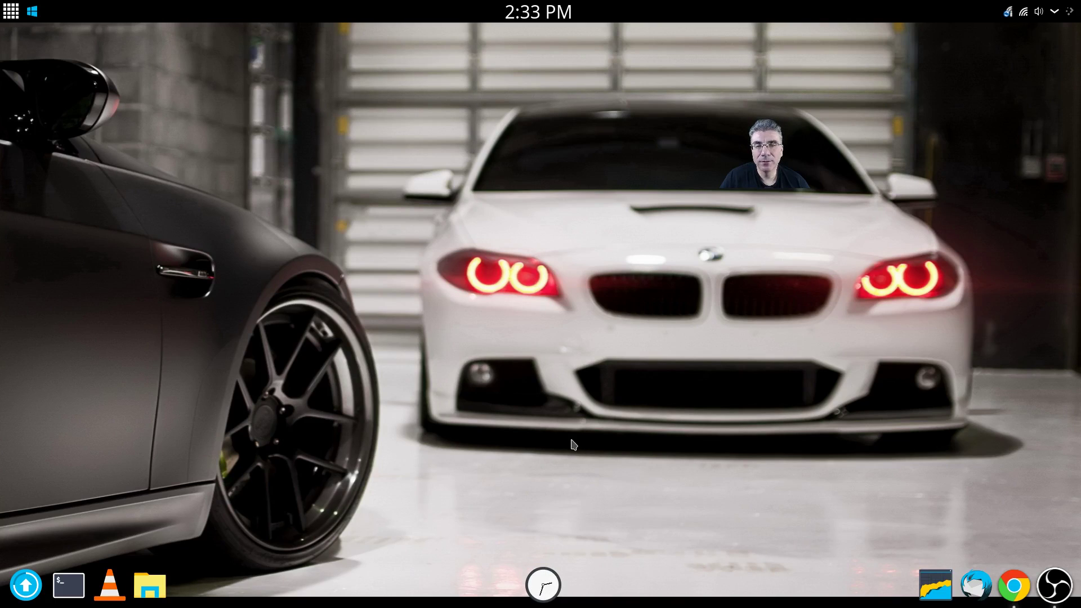
Replace the analog clock in the dock with the alternative Digital Clock widget.
right_click(544, 583)
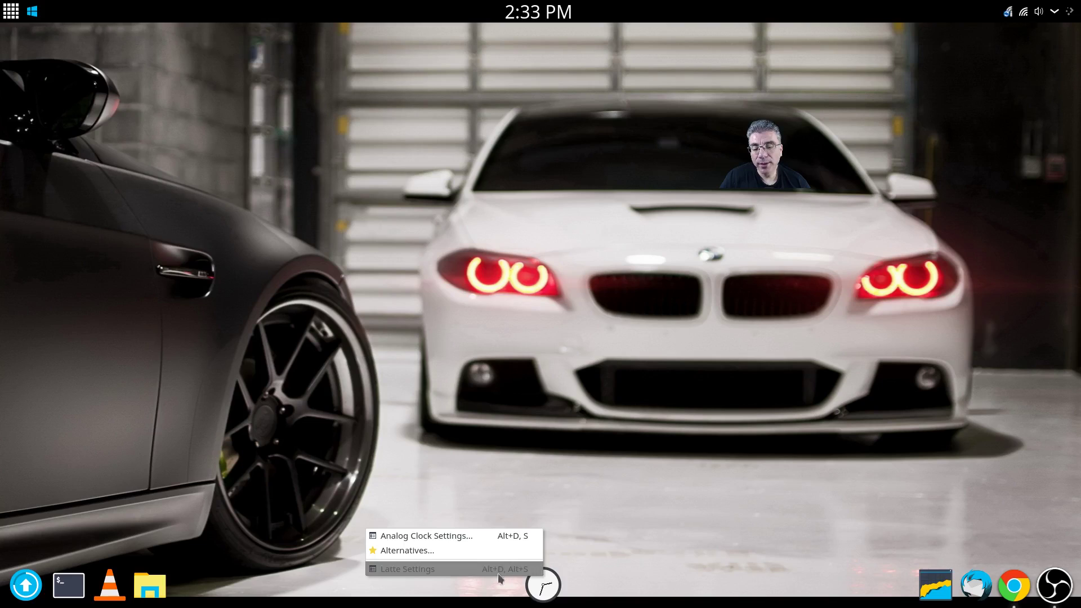
click(480, 553)
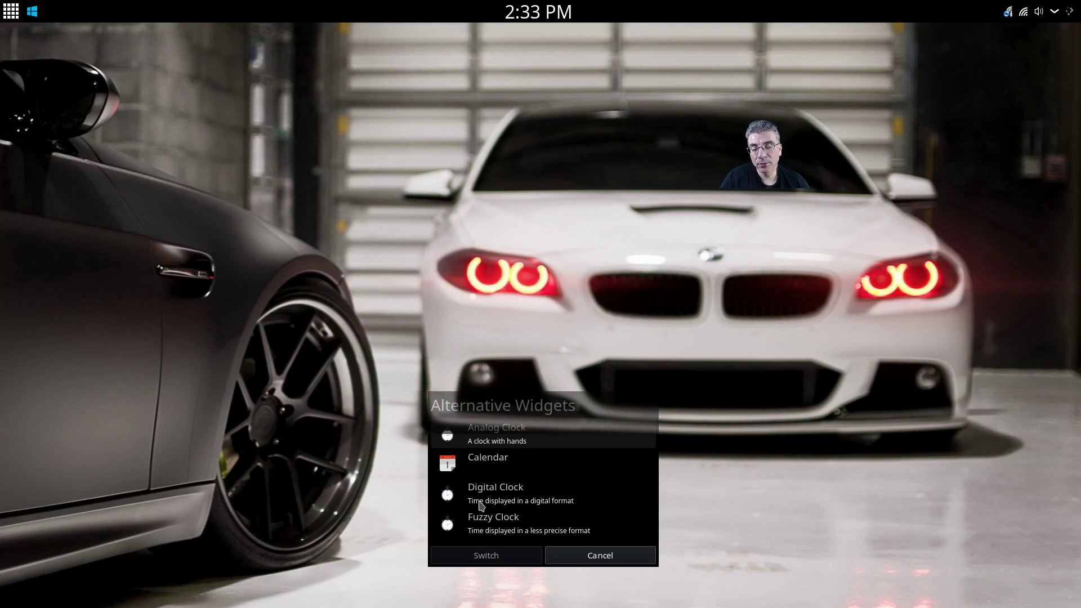
click(481, 504)
click(484, 555)
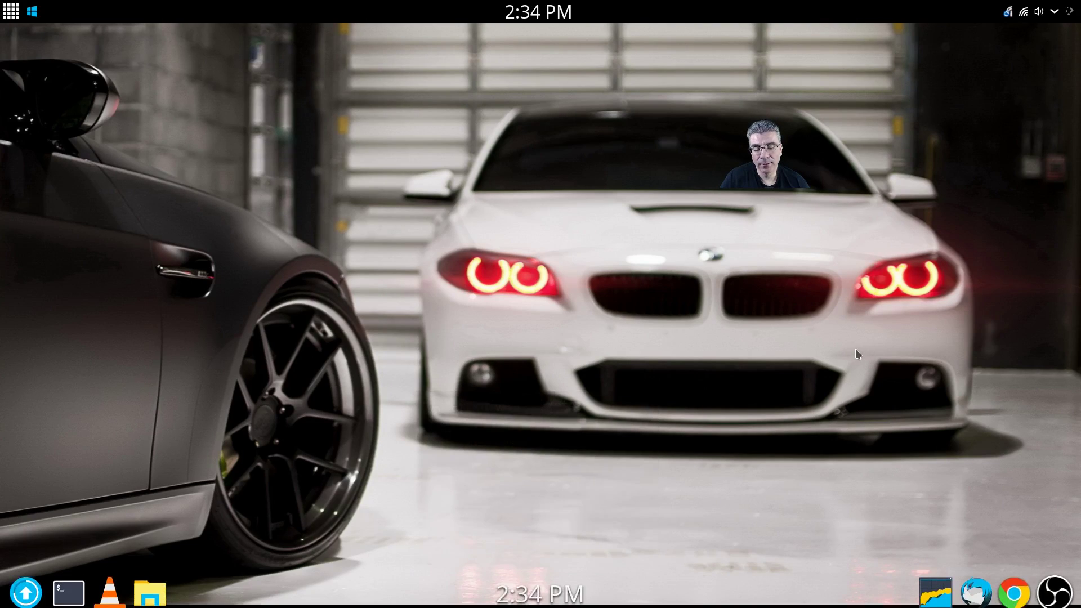
mouse_move(545, 589)
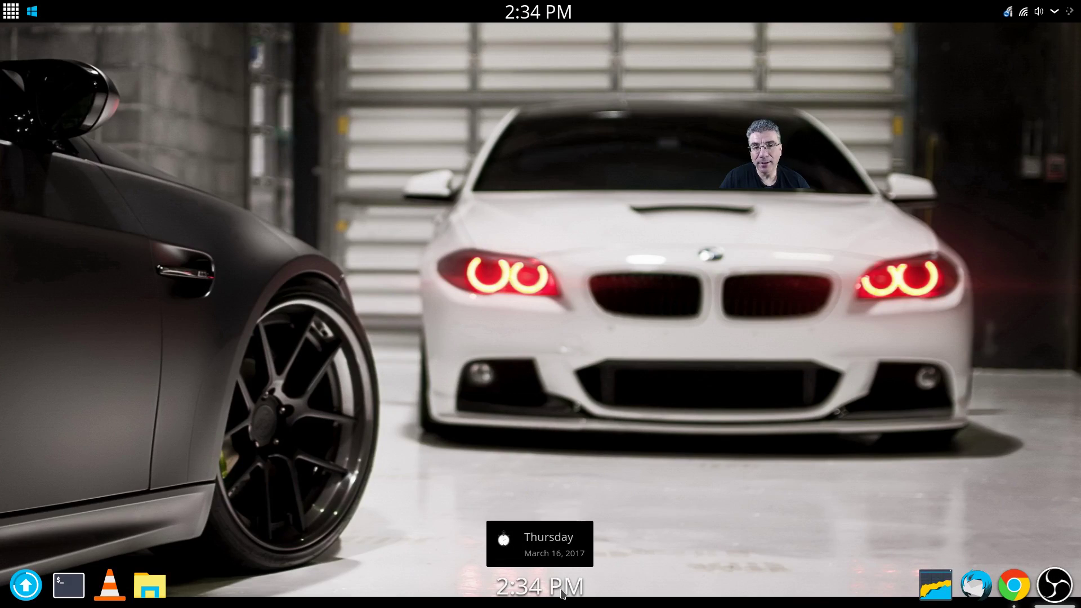
Try the Auto Hide visibility for the dock and reveal the hidden dock at the screen edge.
right_click(563, 592)
click(535, 576)
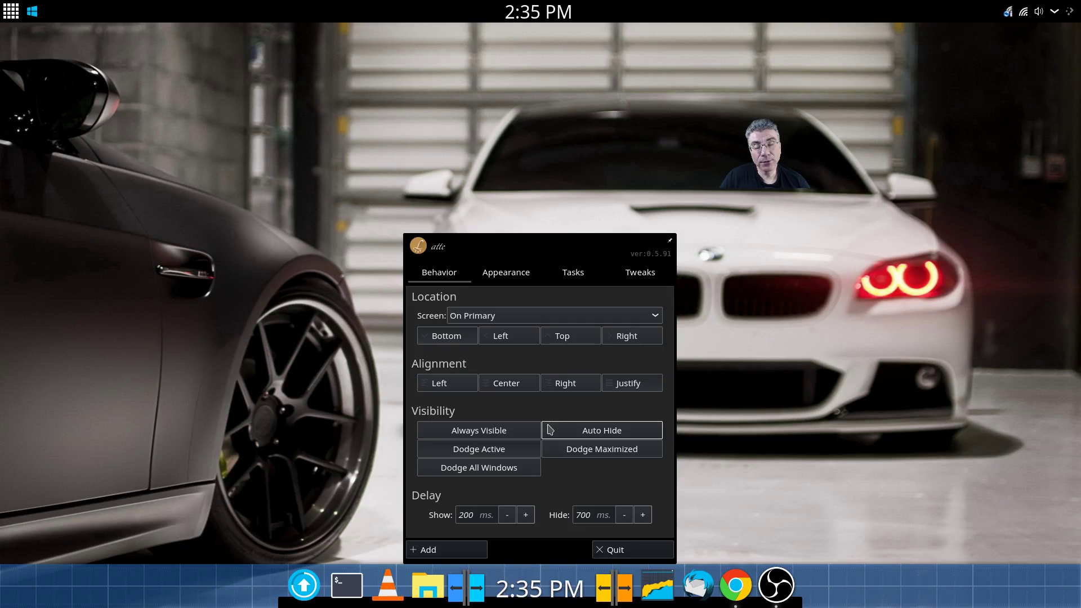
click(799, 277)
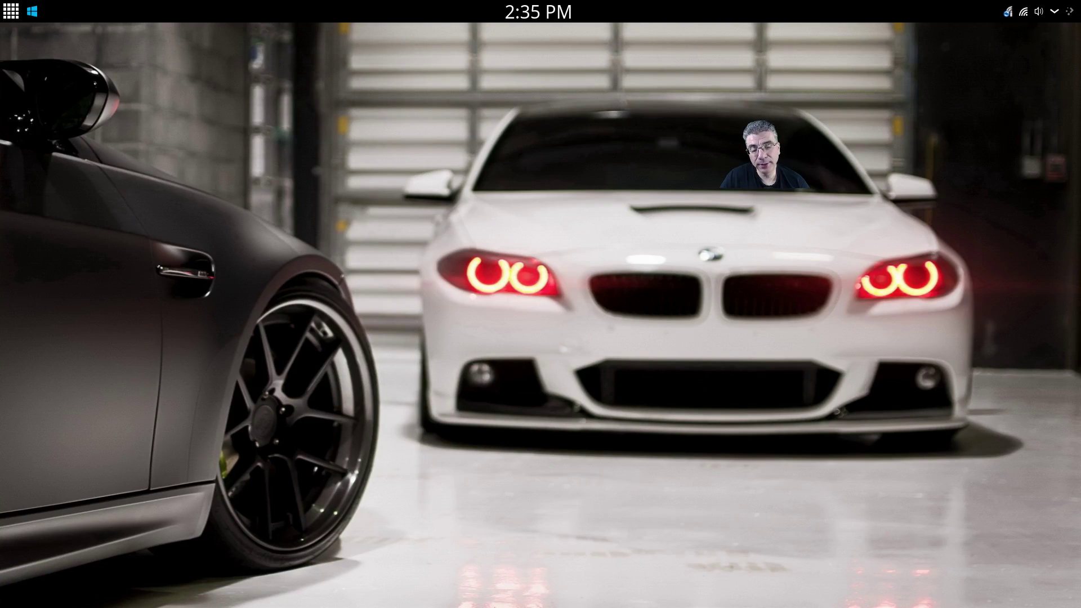
mouse_move(493, 606)
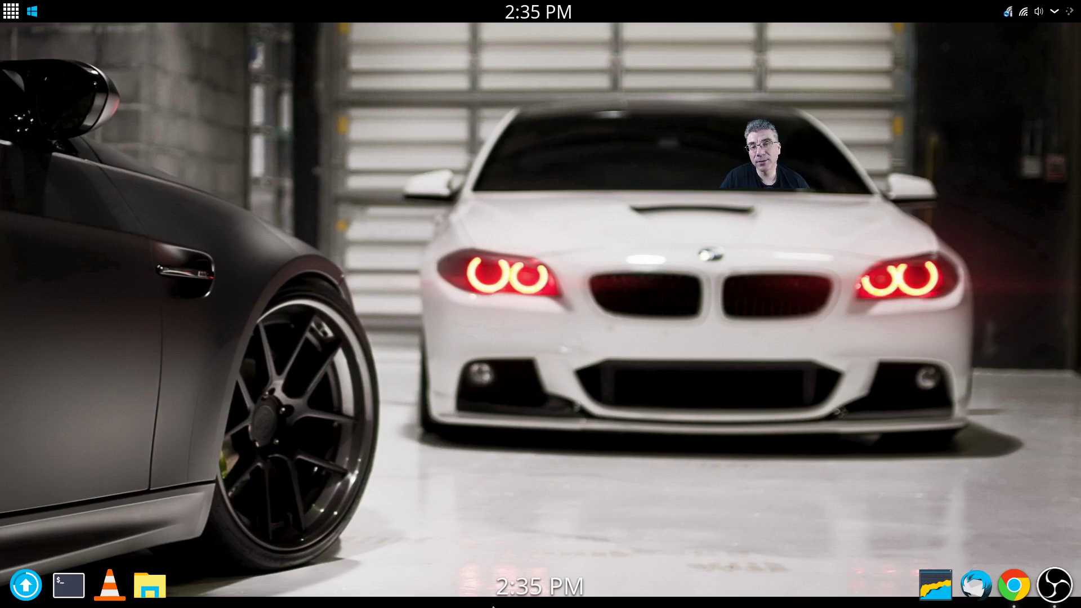
Set the dock's visibility to Dodge Active and test it with a Konsole window moved over the dock.
right_click(539, 589)
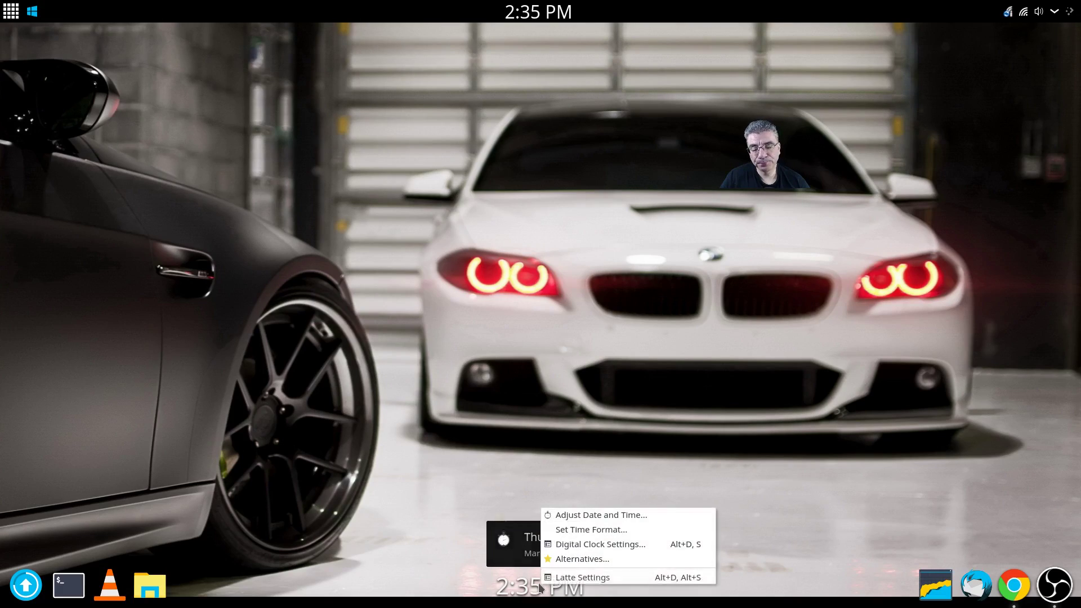
click(568, 577)
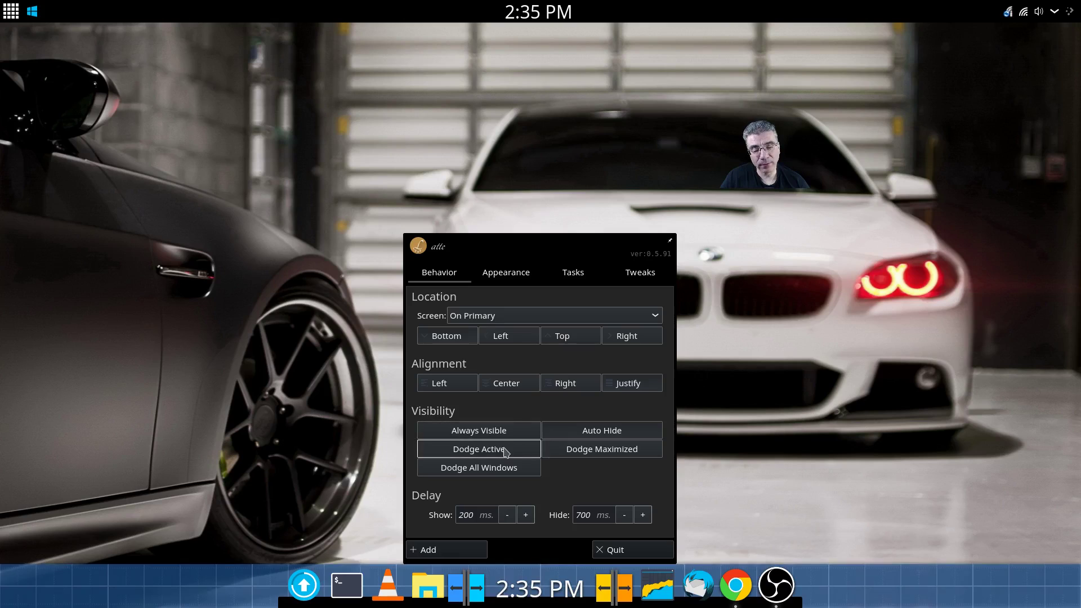
click(726, 292)
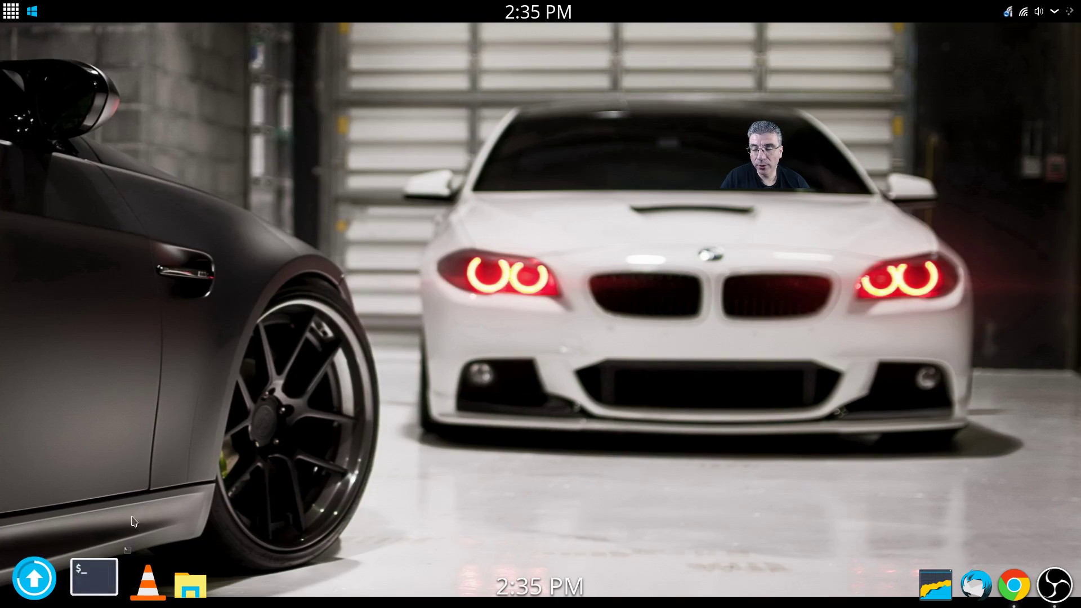
click(93, 576)
drag(506, 185, 288, 307)
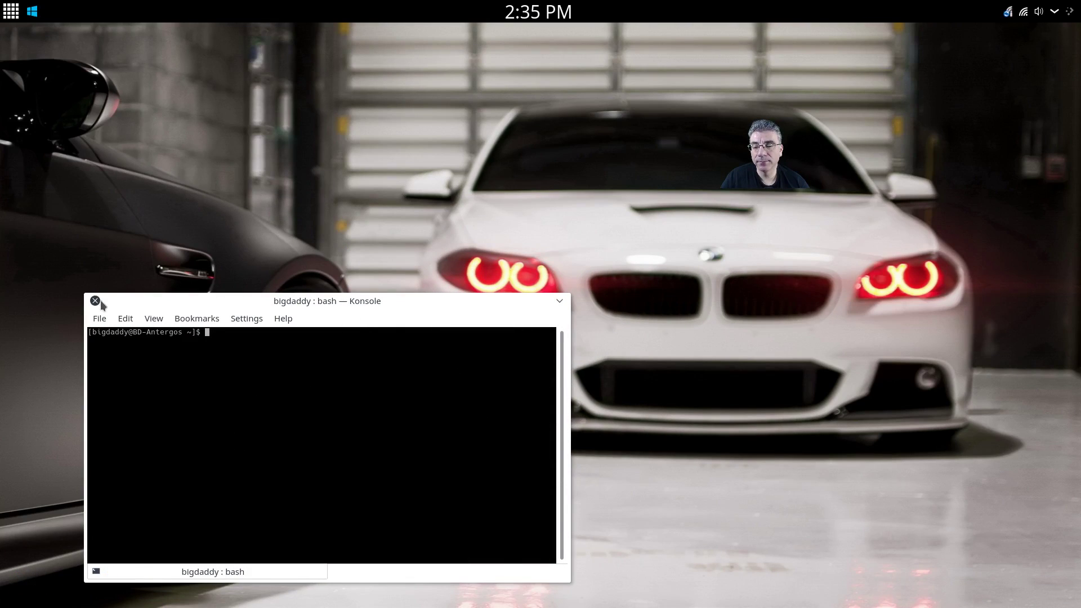
click(95, 300)
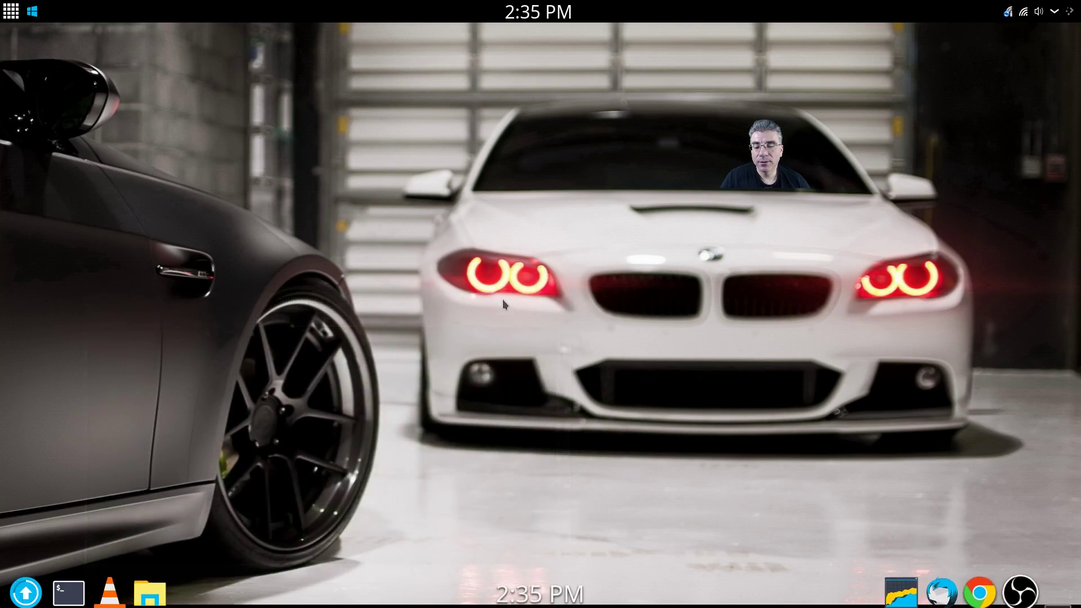
Review the Dodge All Windows visibility option in the Latte settings, and close the settings.
right_click(538, 588)
click(585, 571)
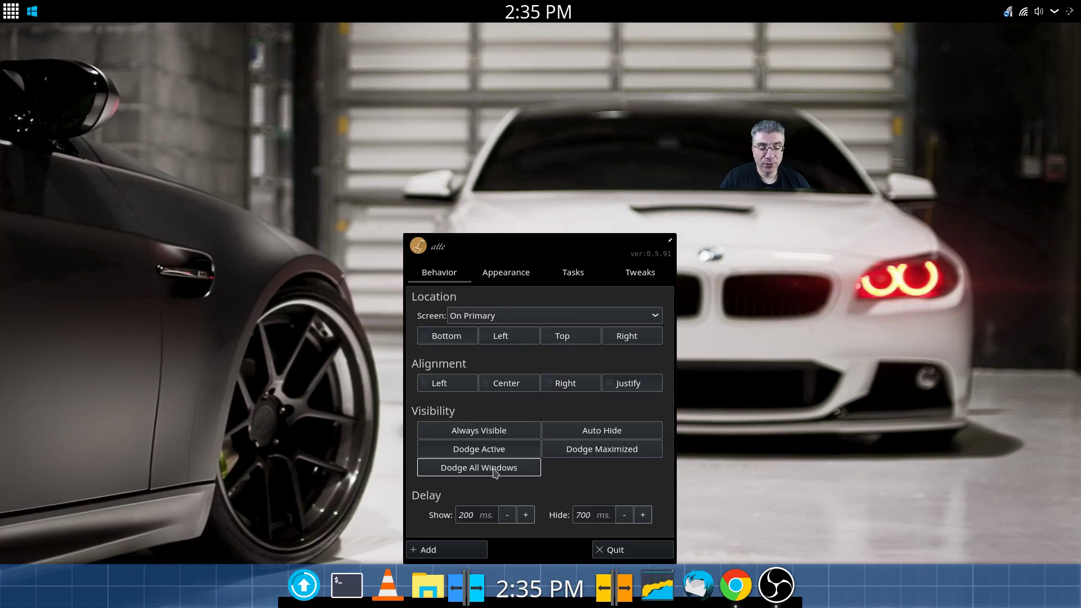
click(322, 424)
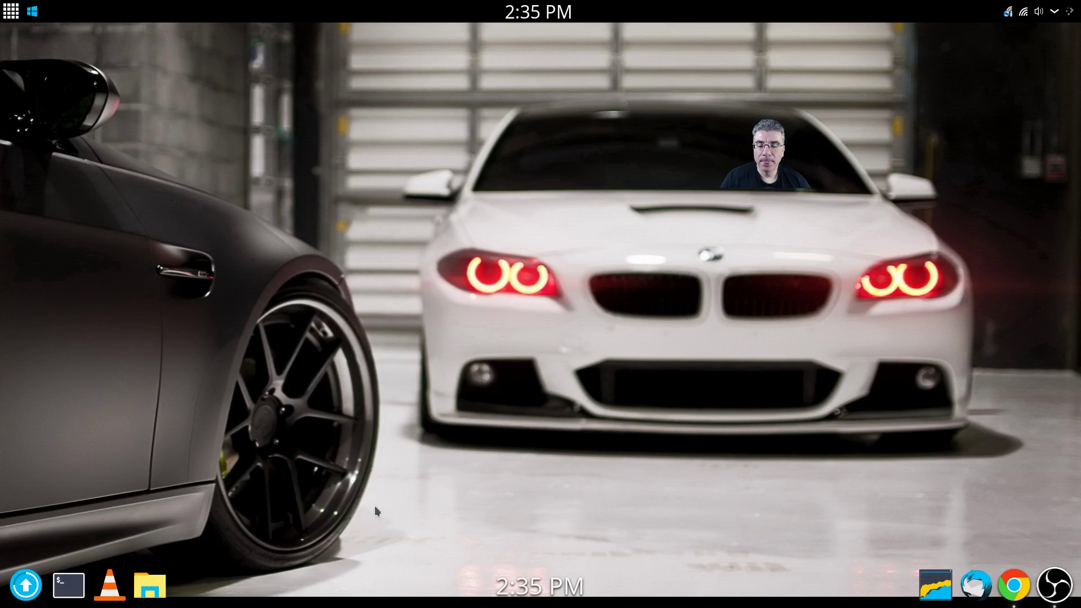
Try a dock applets size of 128 px, and reduce it to 40 px.
right_click(544, 589)
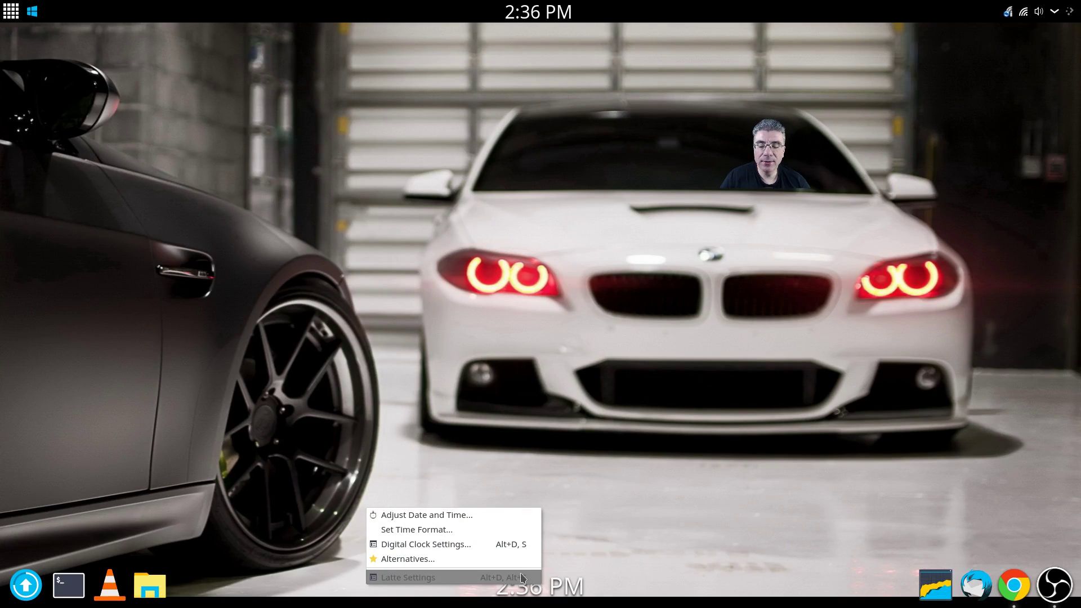
click(519, 575)
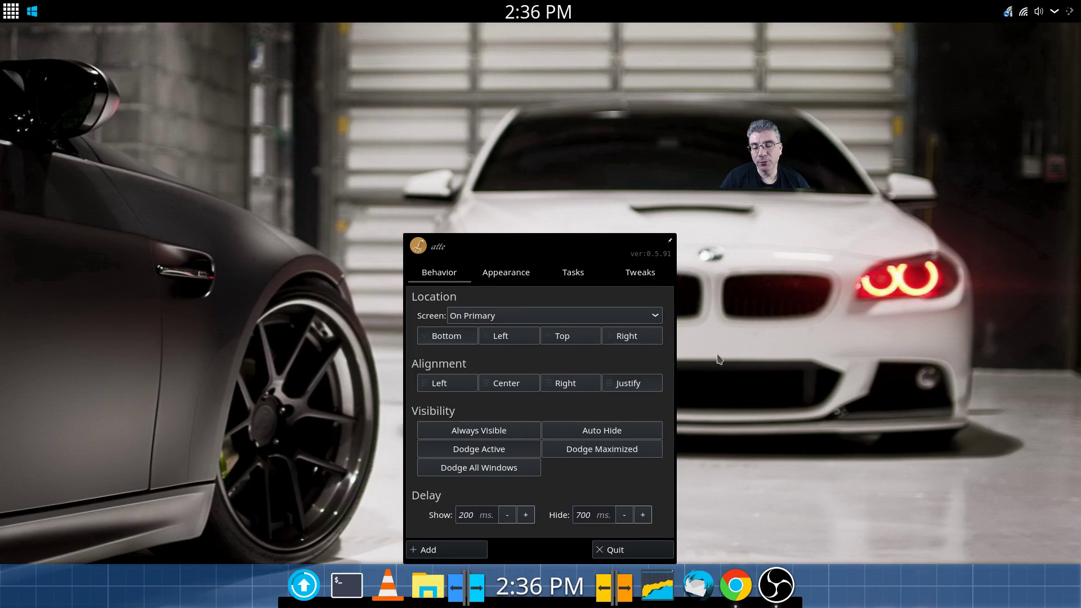
click(494, 274)
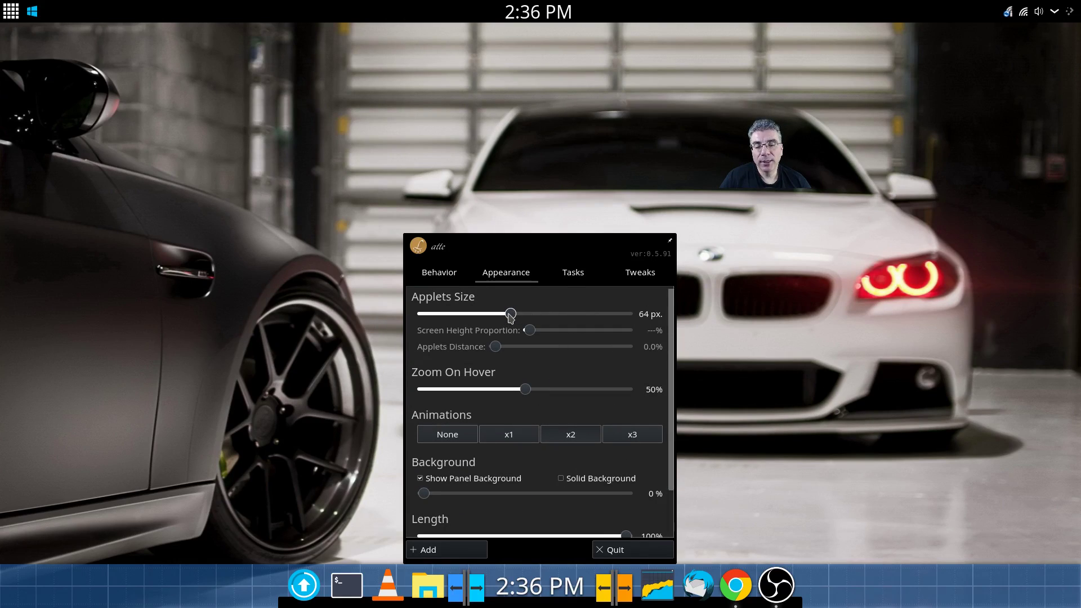
drag(510, 315, 624, 319)
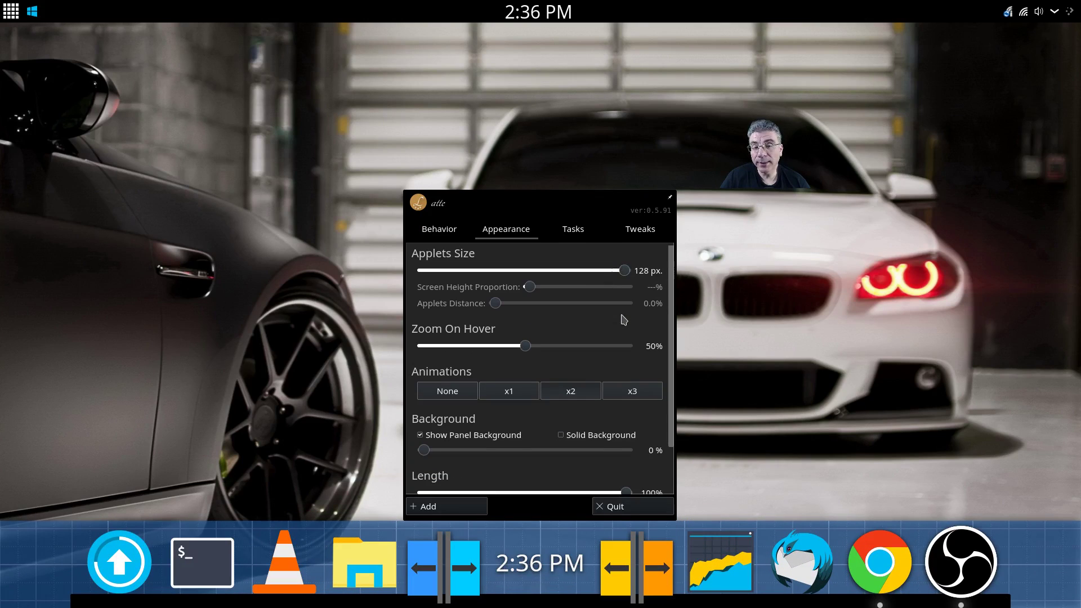
drag(624, 270, 467, 272)
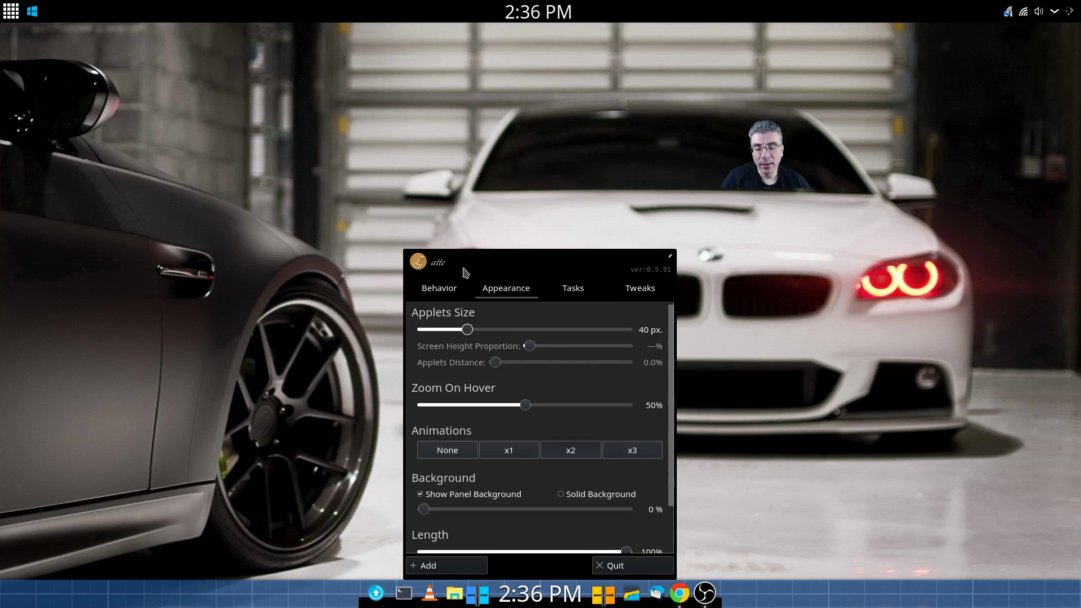
click(287, 345)
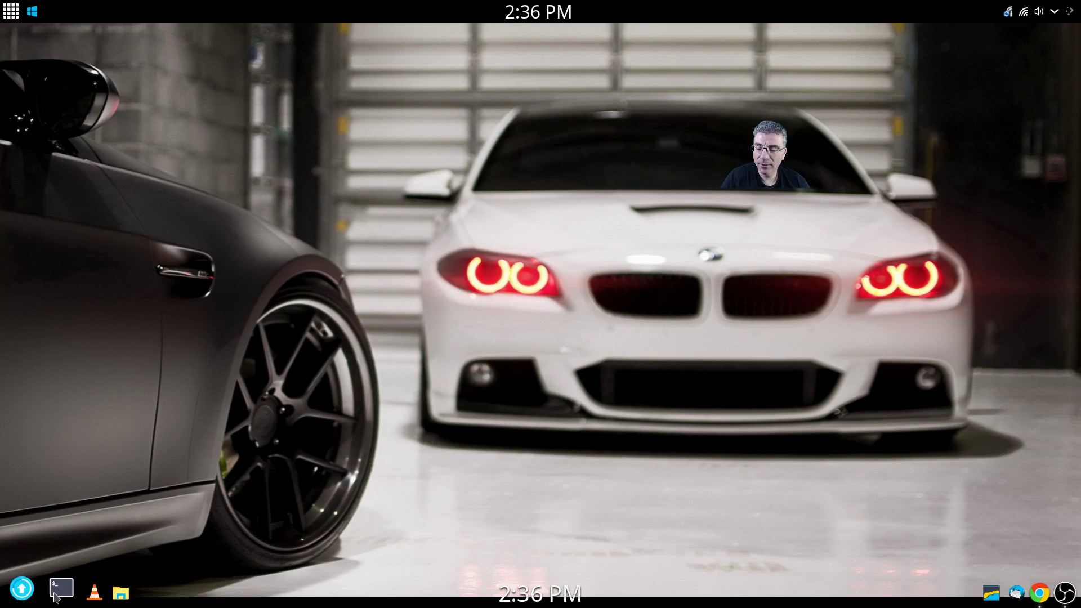
Set the applets size to 64 px in the Latte appearance settings.
right_click(539, 594)
click(405, 584)
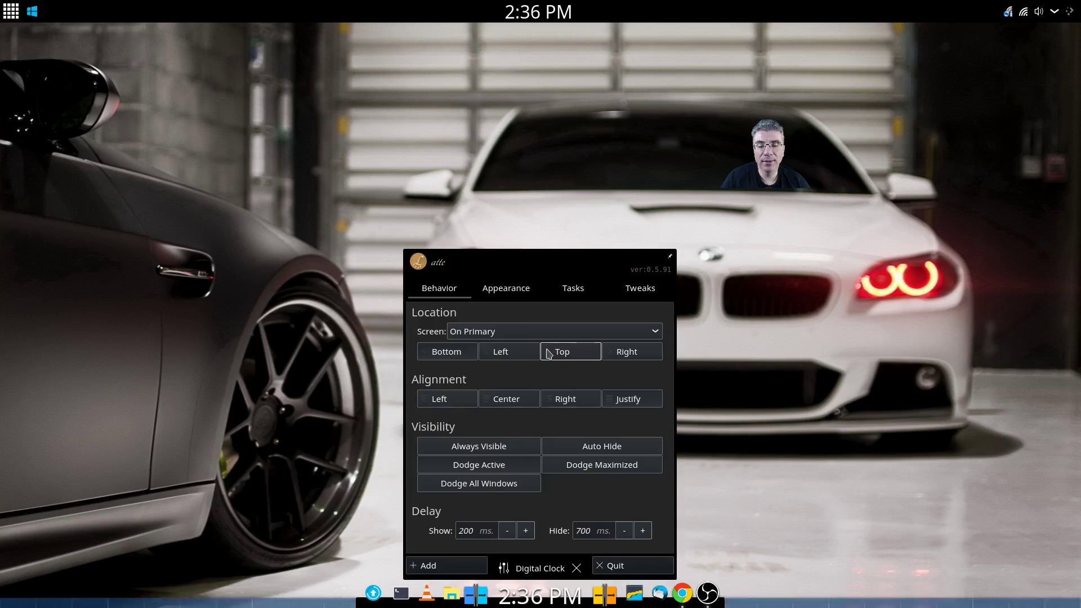
click(505, 293)
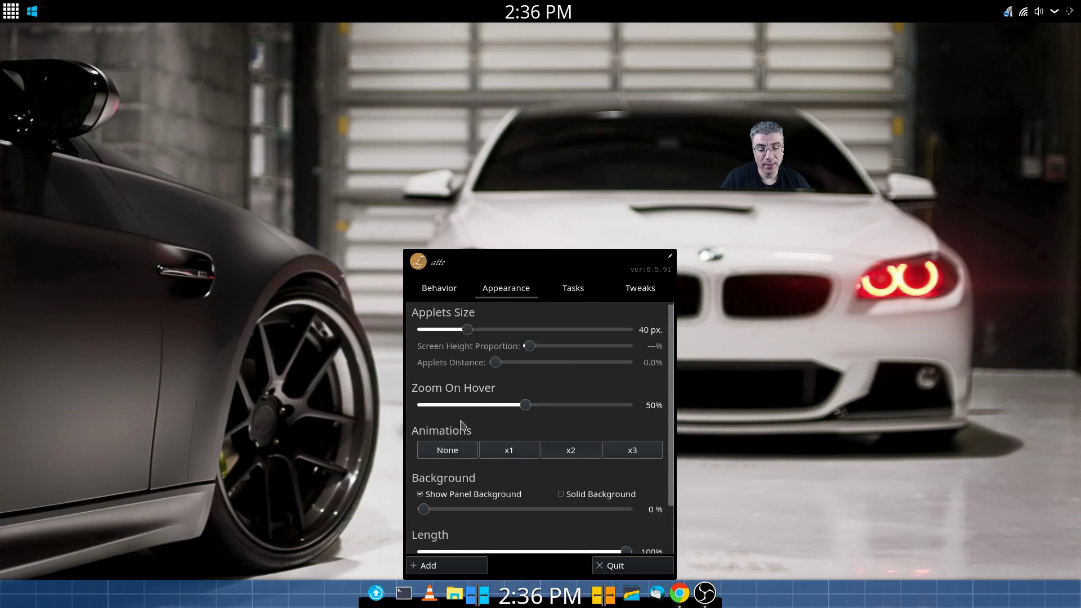
drag(470, 331, 512, 335)
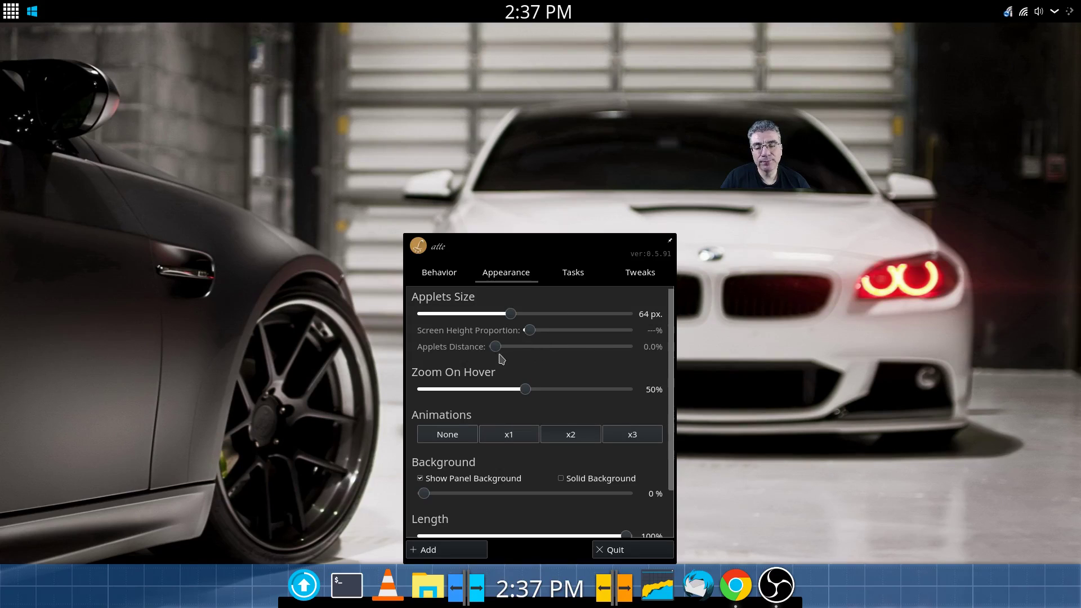
mouse_move(494, 346)
mouse_down()
mouse_move(535, 347)
mouse_move(493, 349)
mouse_up()
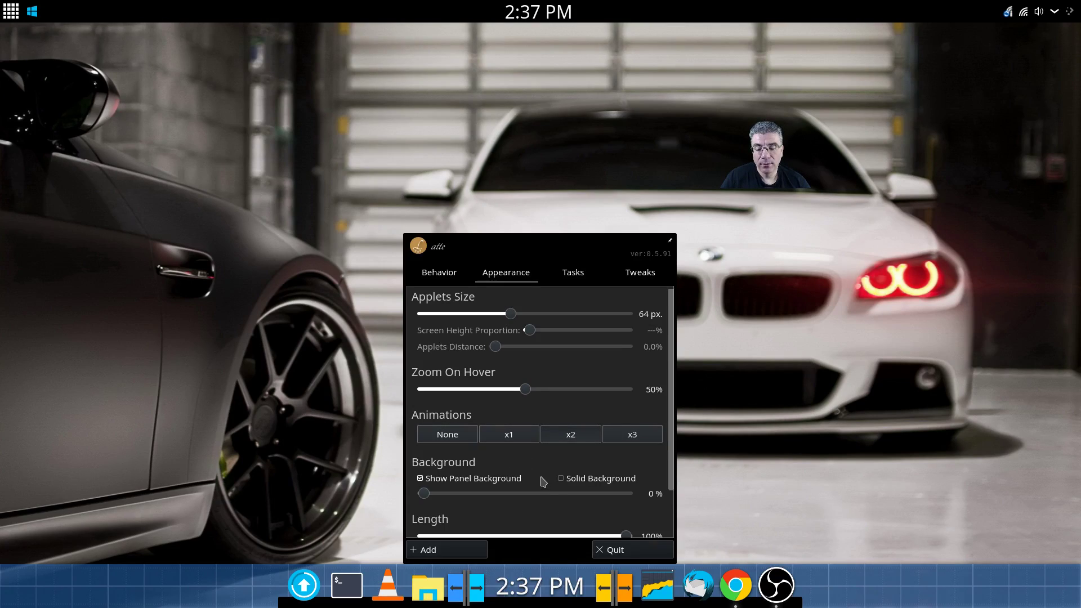
Turn the dock's panel background off and on again, and enable Solid Background.
click(420, 478)
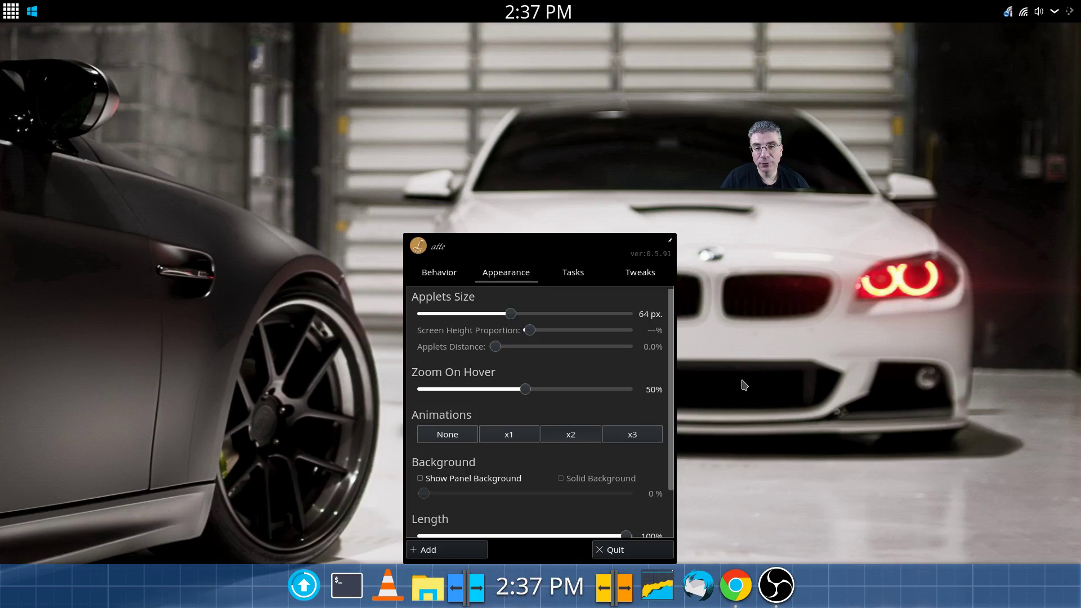
click(465, 480)
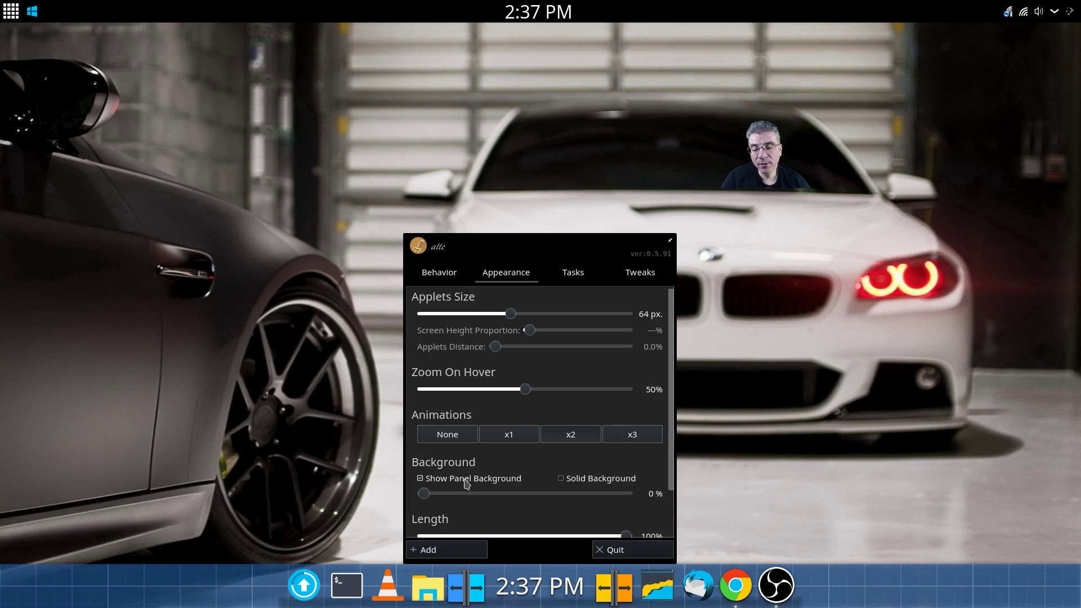
click(561, 479)
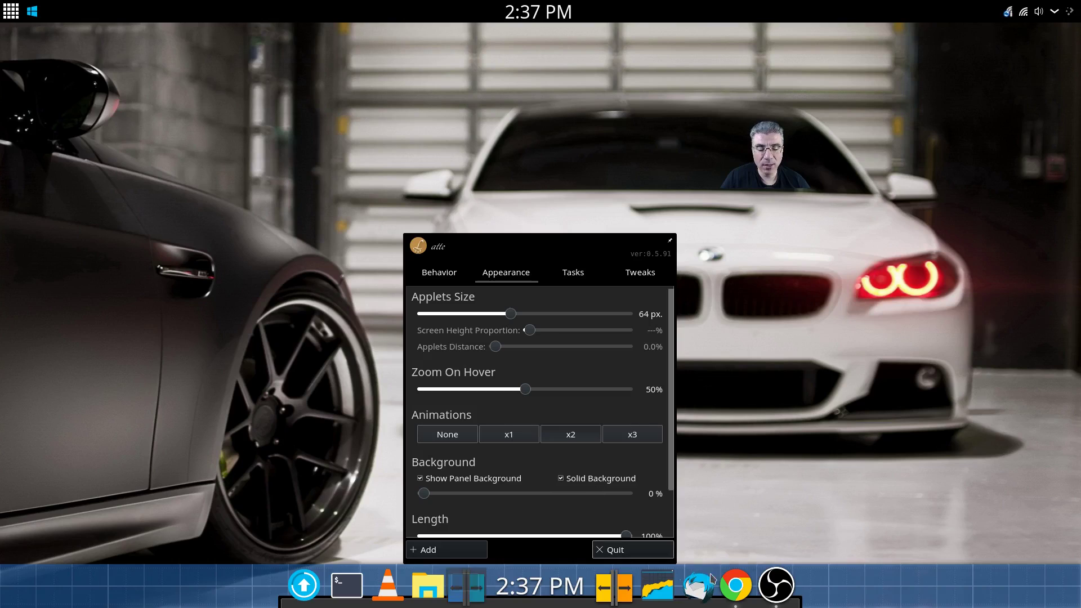
mouse_move(558, 605)
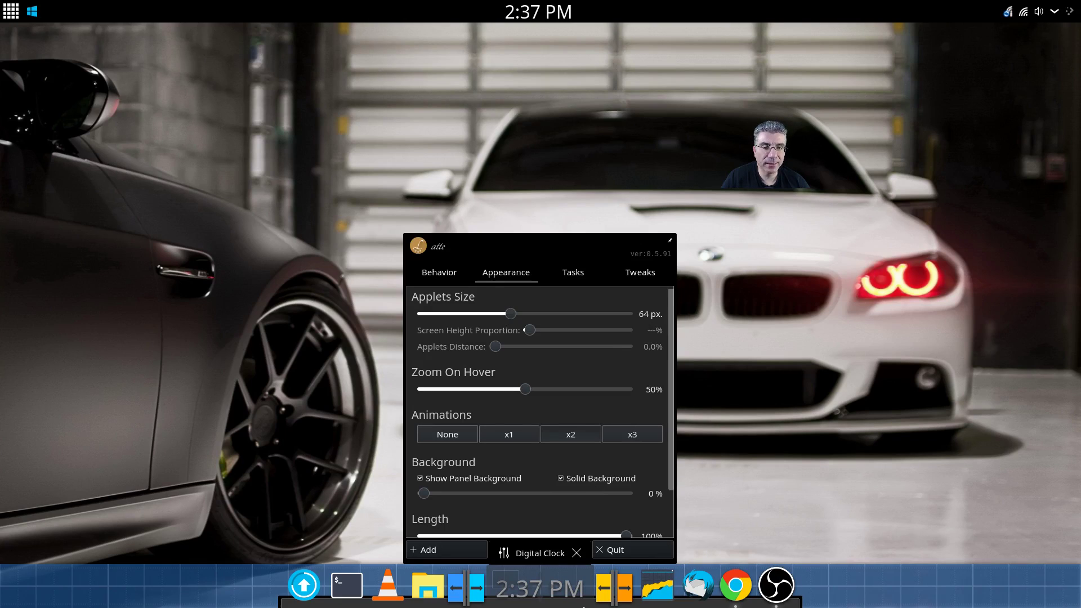
mouse_move(336, 600)
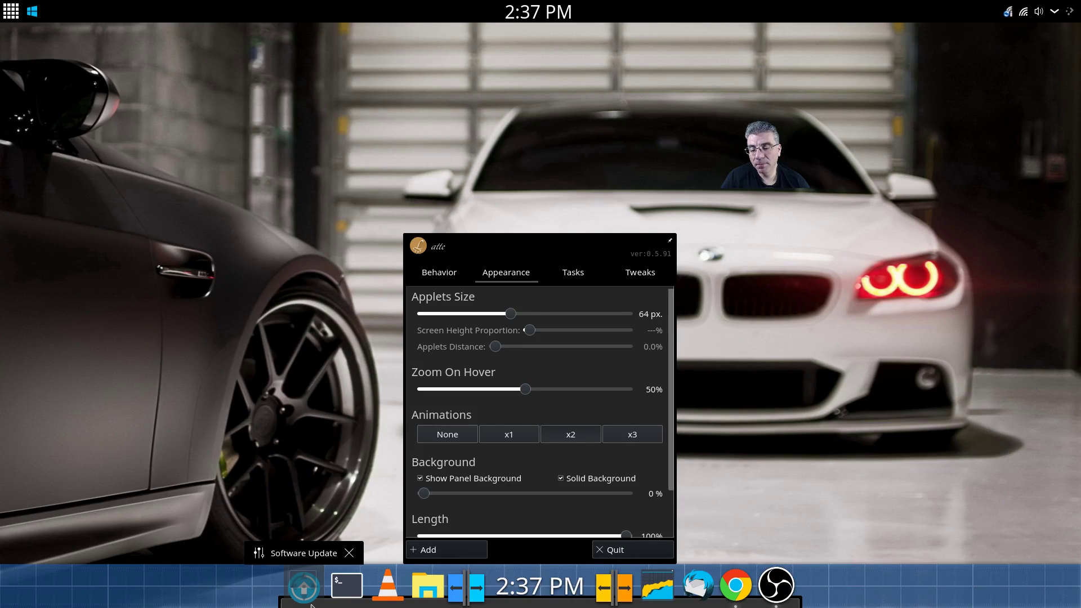
mouse_move(498, 591)
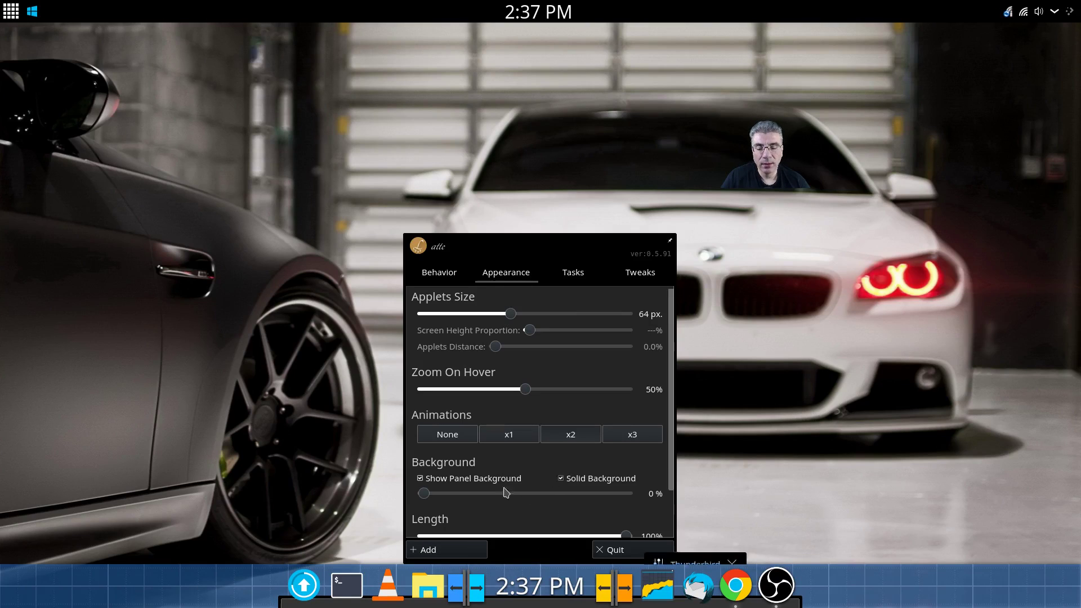
Try the dock background at 100 % and return it to 0 %, and turn off Show Panel Background.
drag(424, 493, 645, 499)
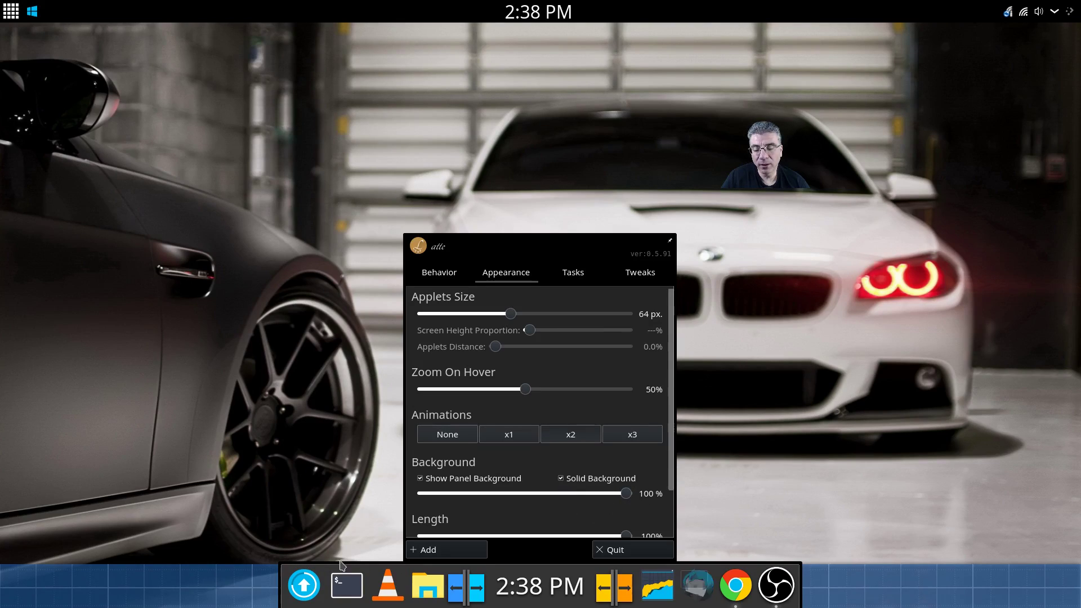
mouse_move(458, 592)
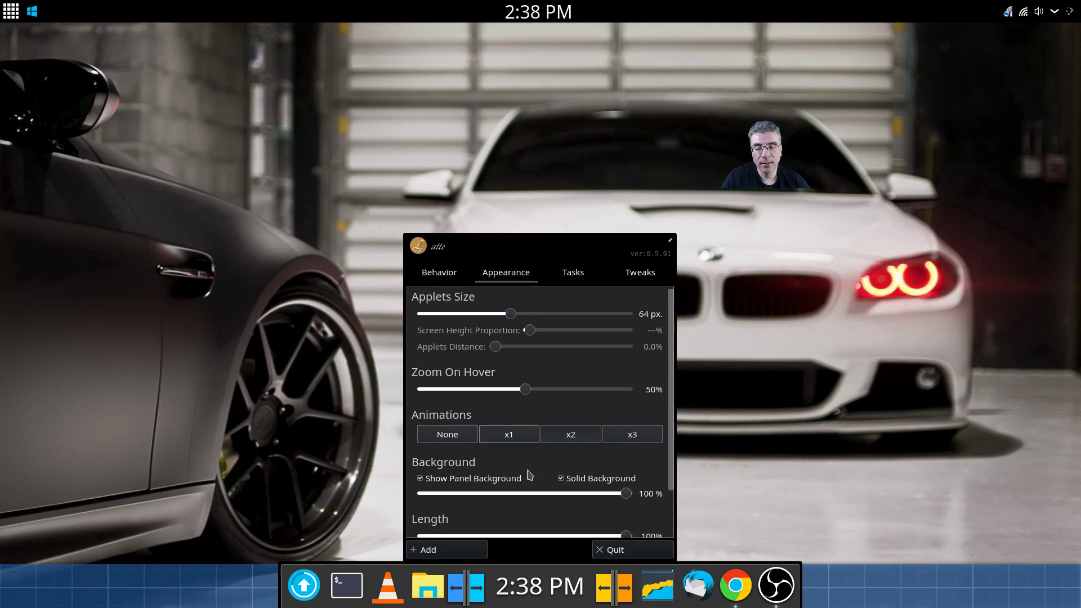
drag(625, 493, 412, 492)
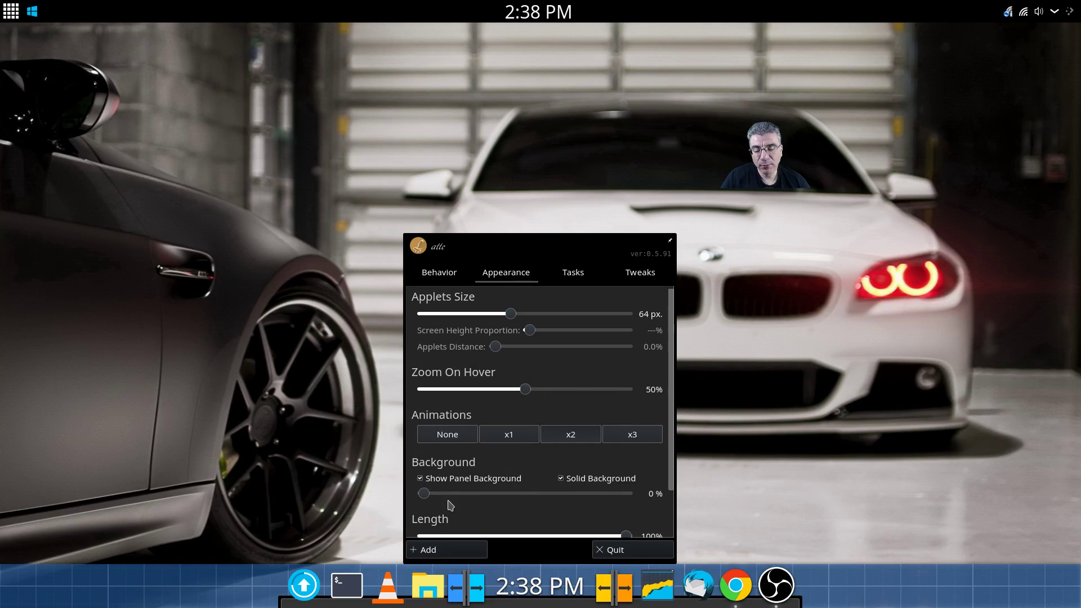
click(420, 479)
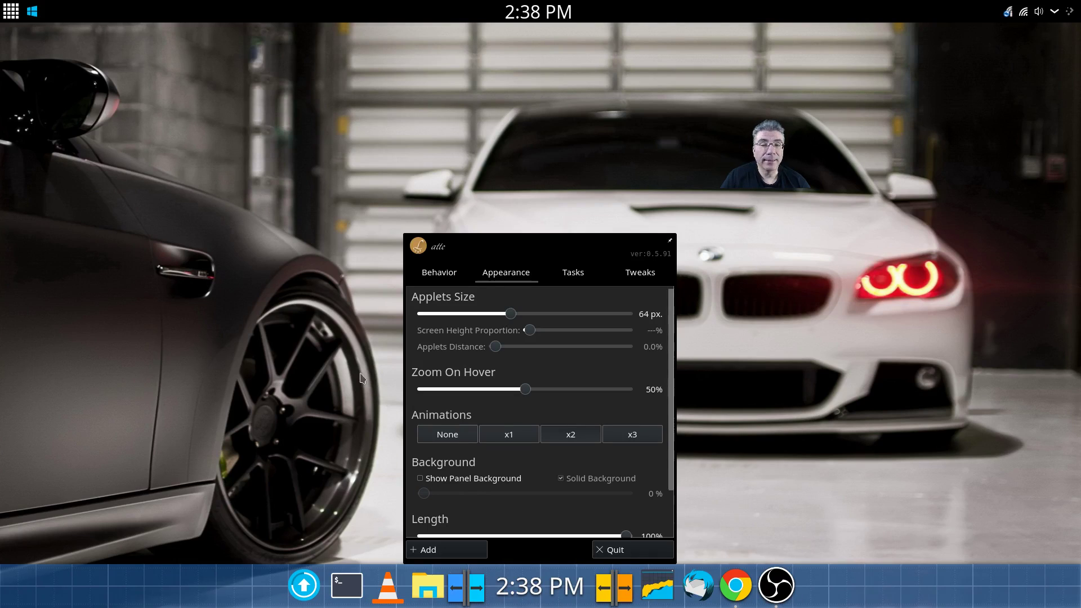
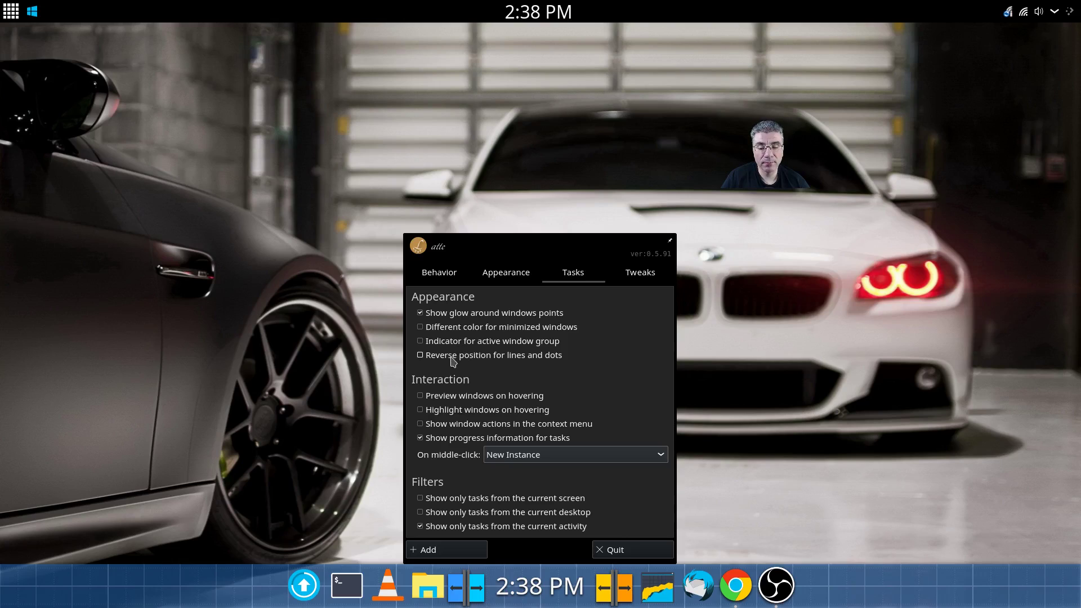
Try the reversed position for lines and dots in the dock's task settings, and turn it off again.
click(452, 359)
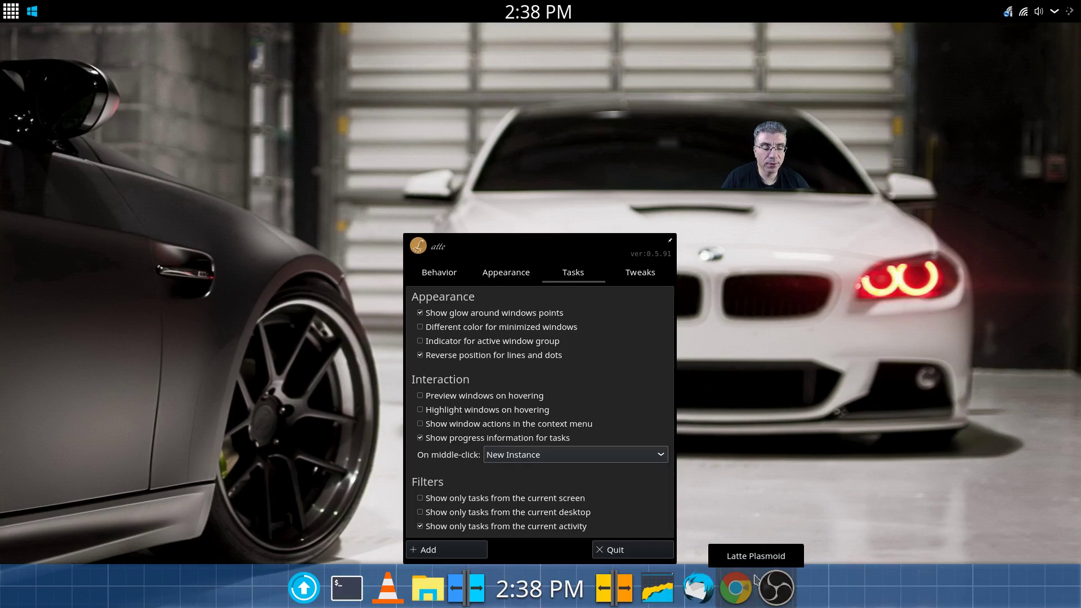
click(472, 361)
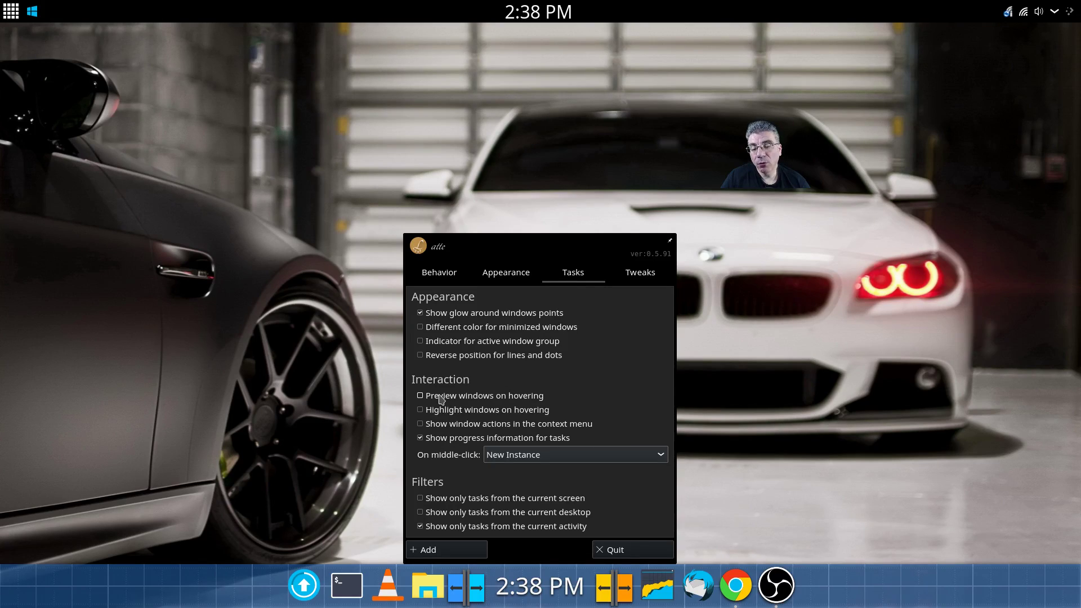
click(858, 418)
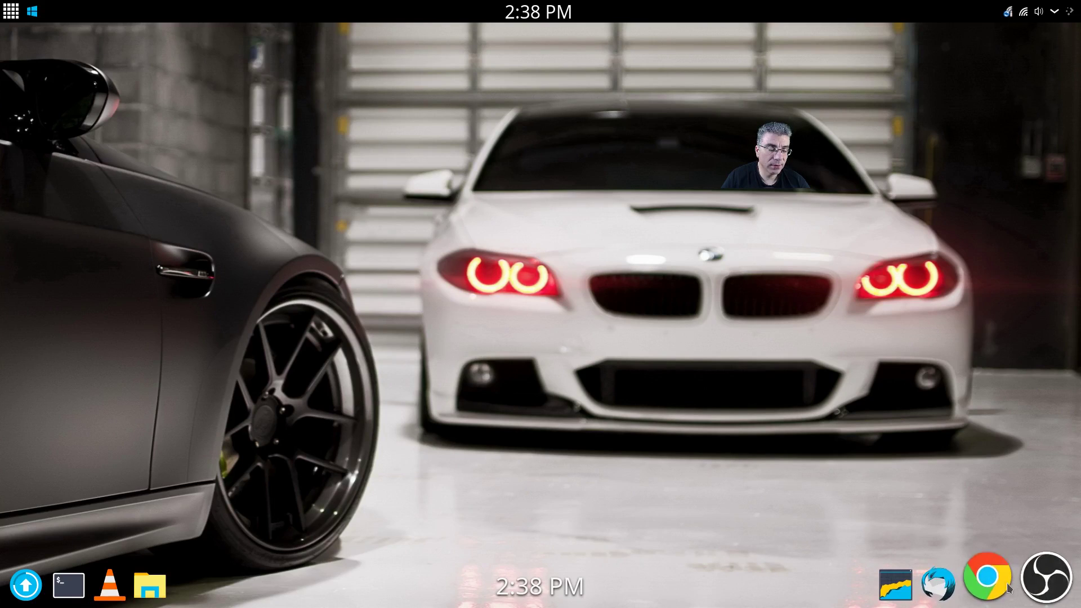
Enable Preview windows on hovering in the dock's task settings and close the settings.
right_click(545, 584)
click(517, 571)
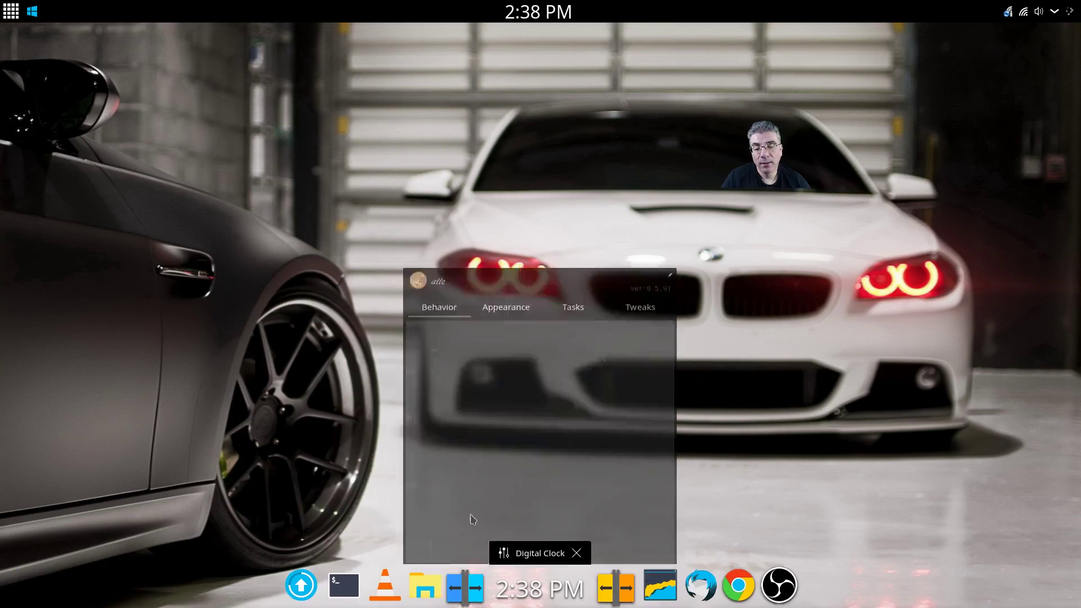
click(571, 273)
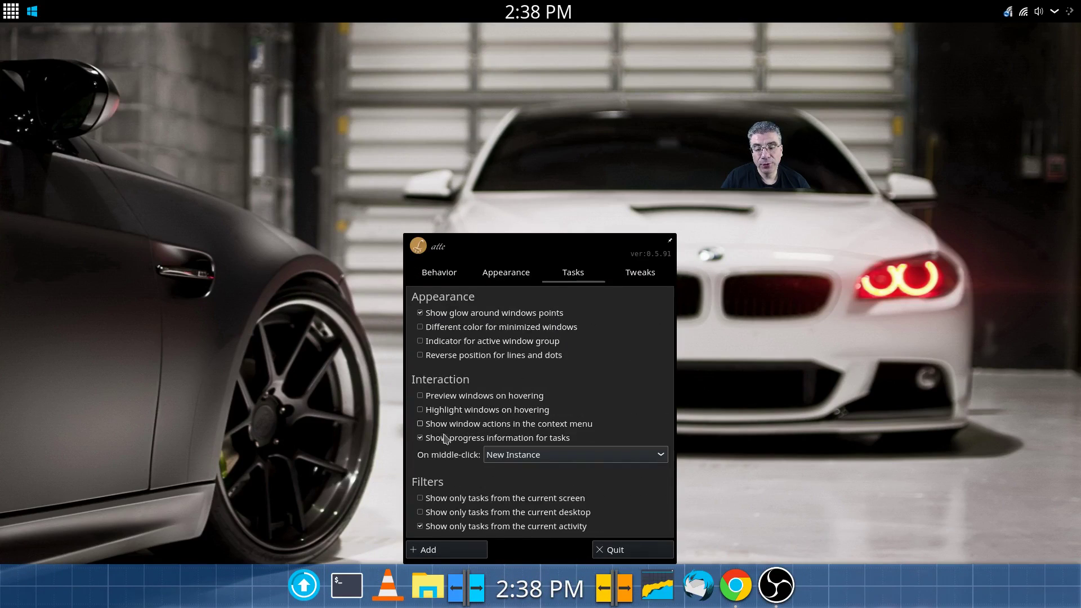
click(438, 395)
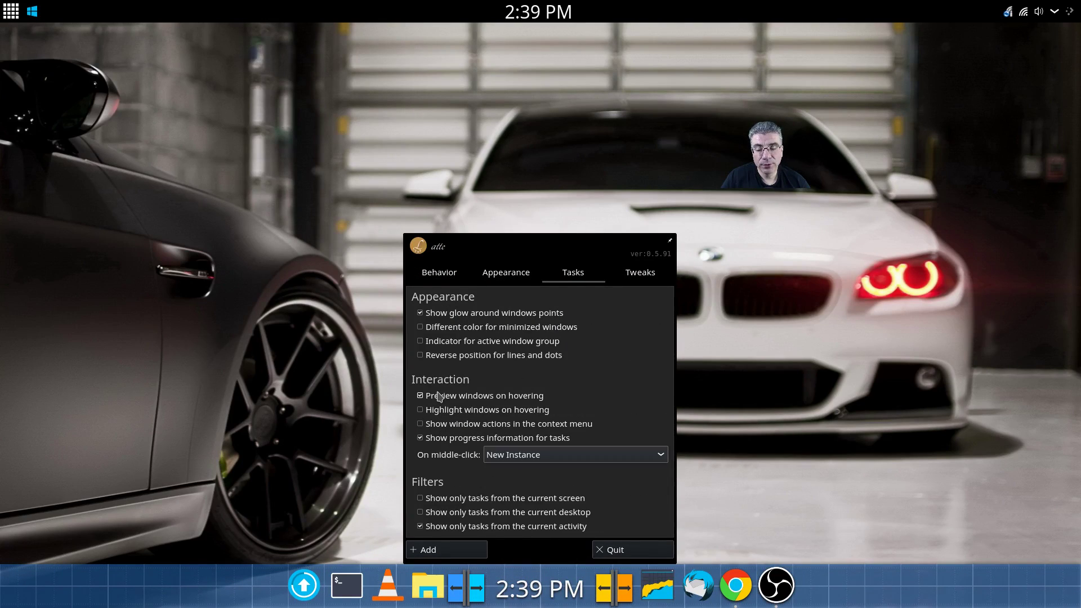
click(794, 385)
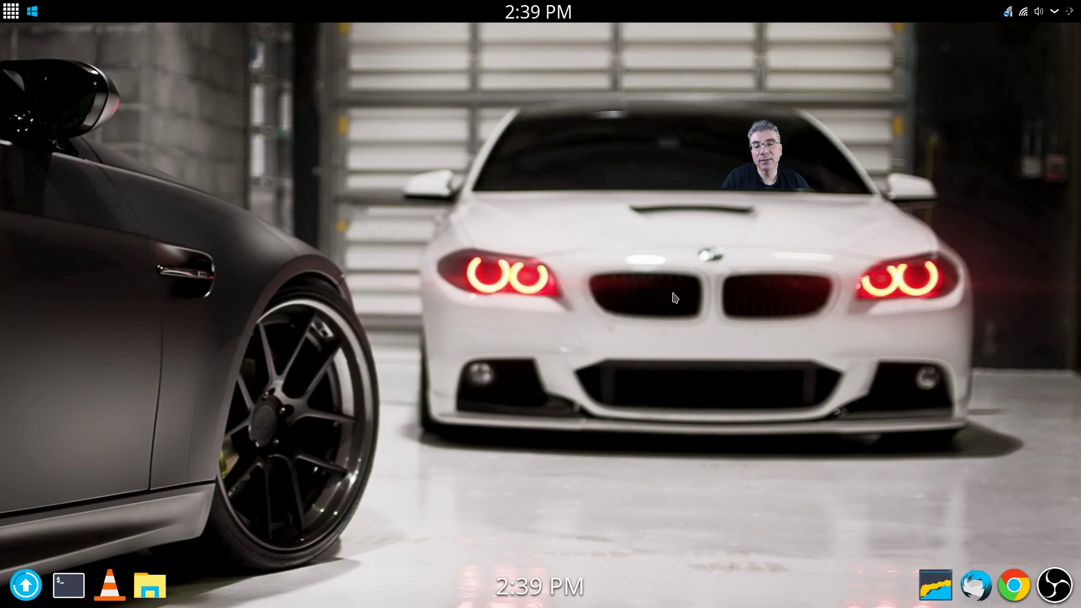
Review the dock's task settings, including the available middle-click actions, and show the Tweaks settings.
right_click(533, 594)
click(540, 583)
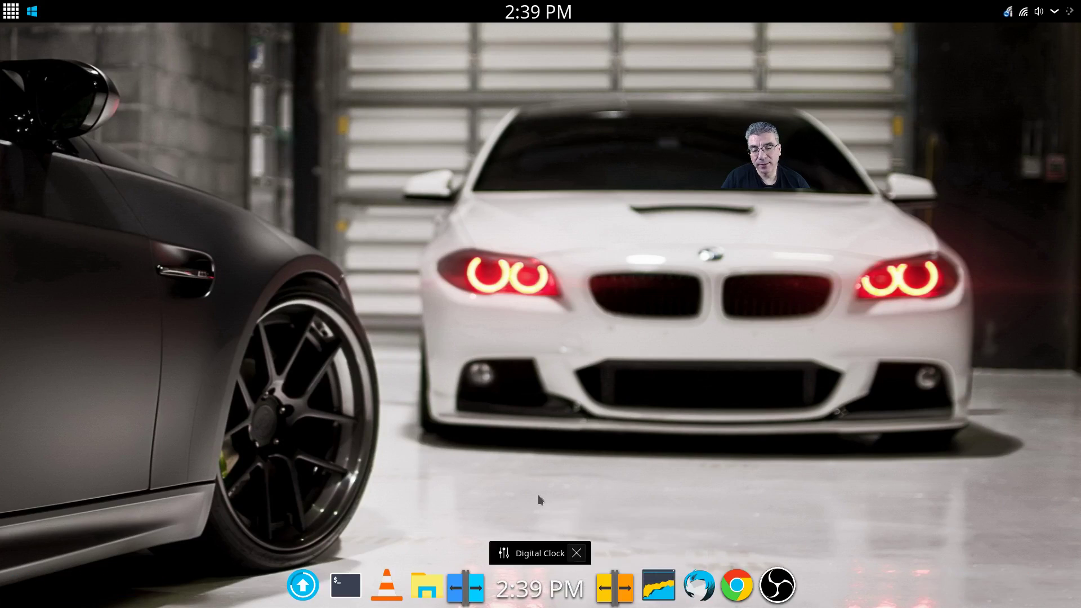
click(557, 274)
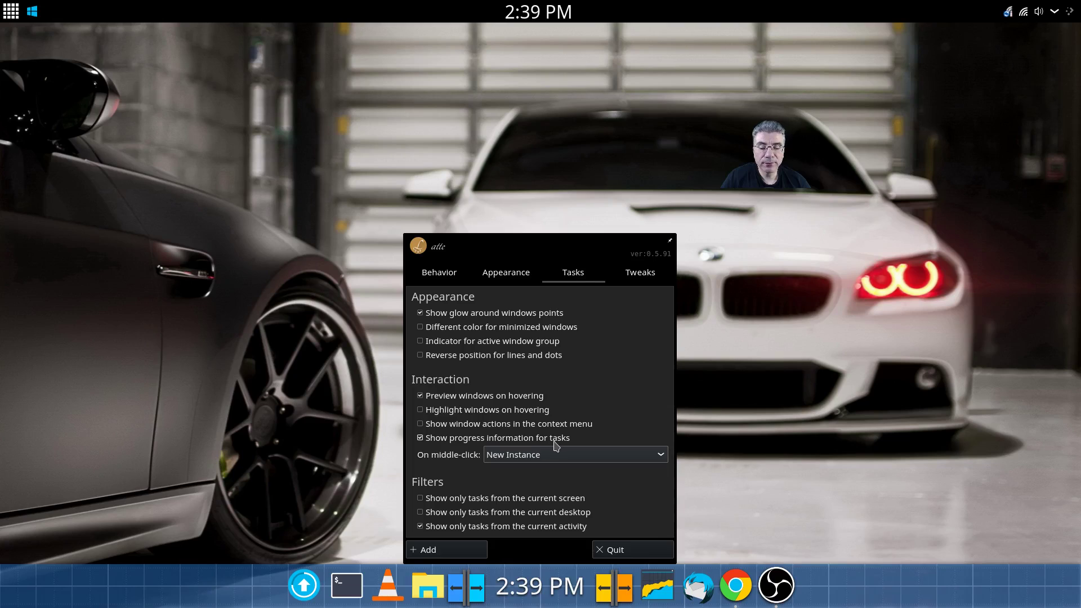
click(501, 460)
click(500, 460)
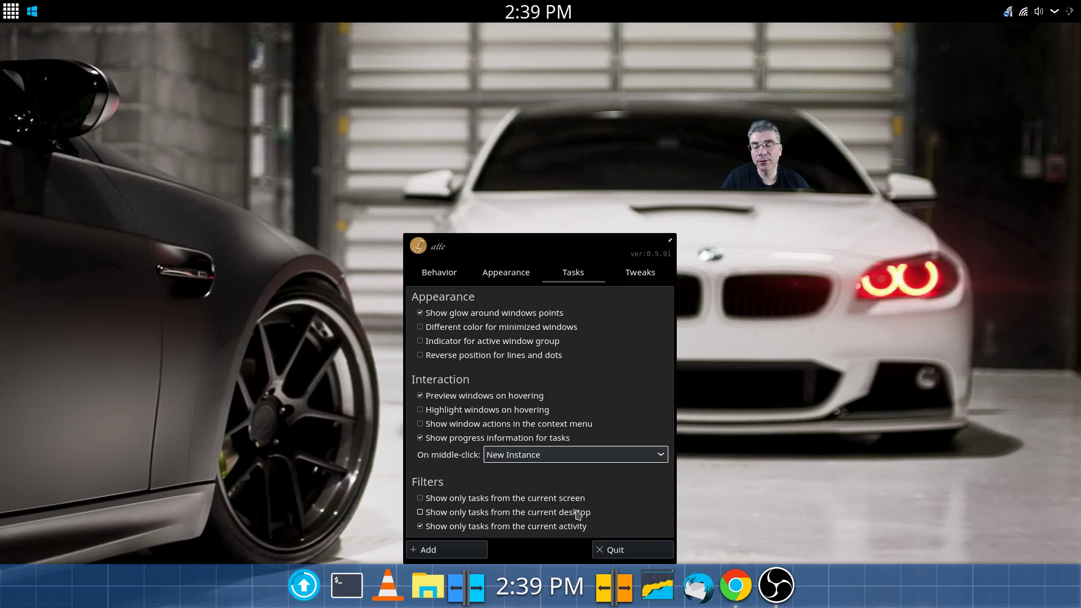
click(631, 276)
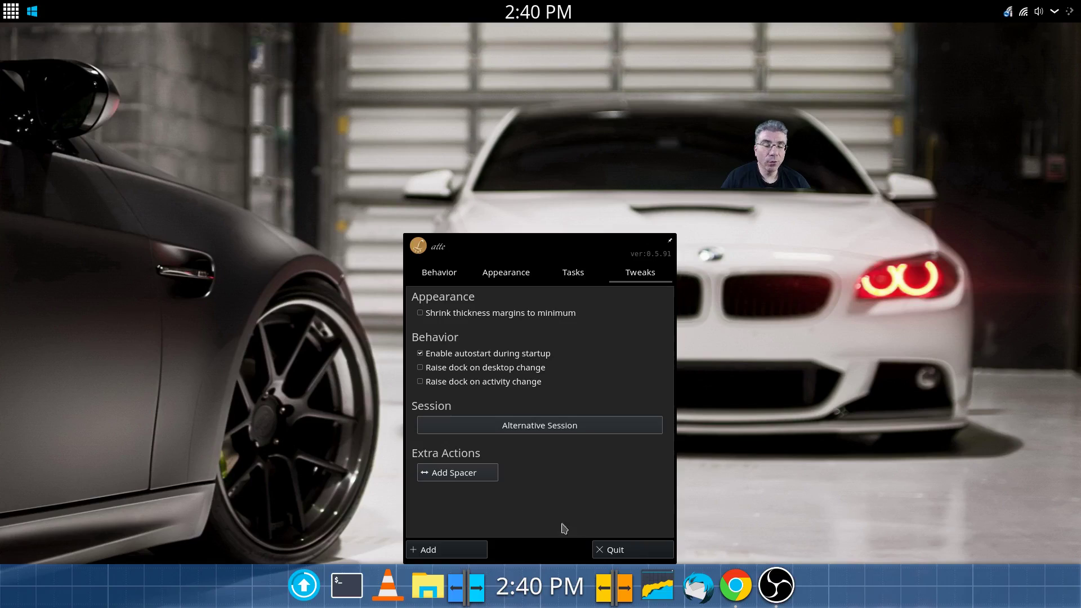
Add a second dock through the Latte settings and close the settings.
mouse_move(522, 603)
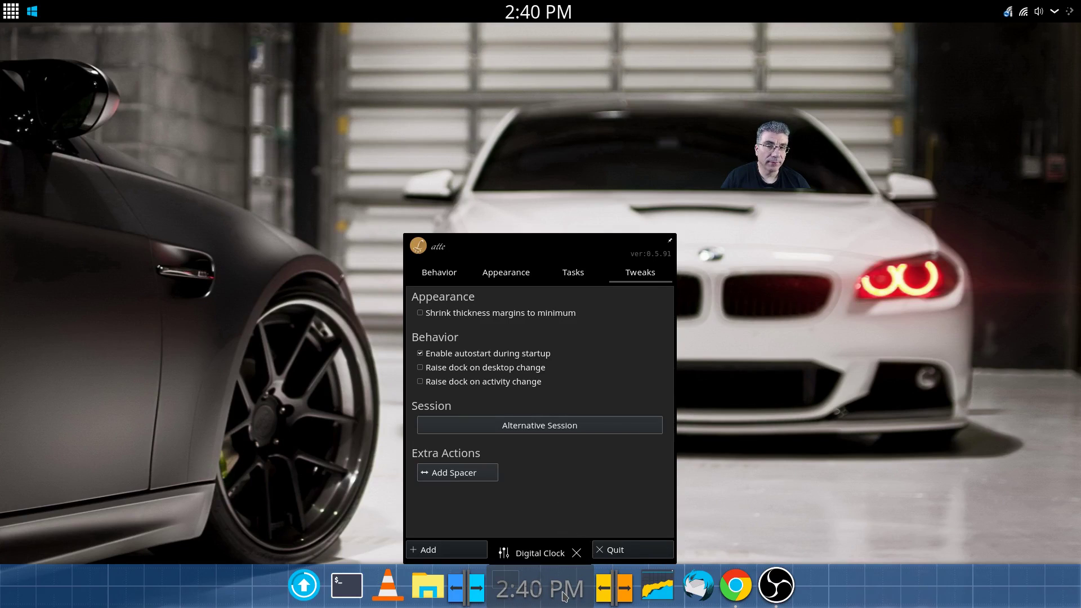
click(461, 550)
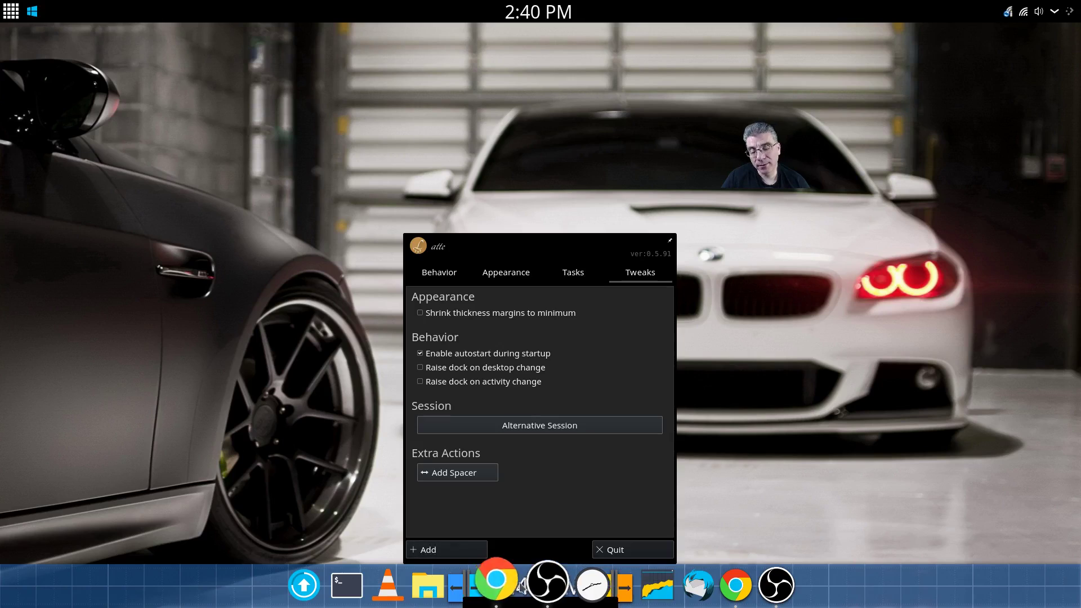
click(345, 433)
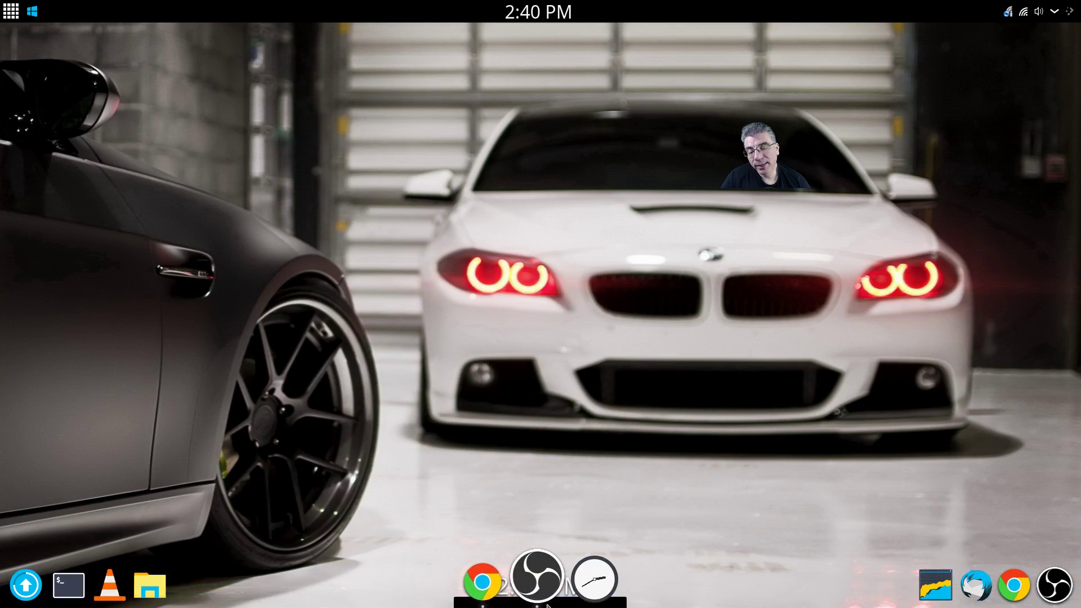
Set the newly added dock's location to Left in its Latte settings and close them.
right_click(536, 577)
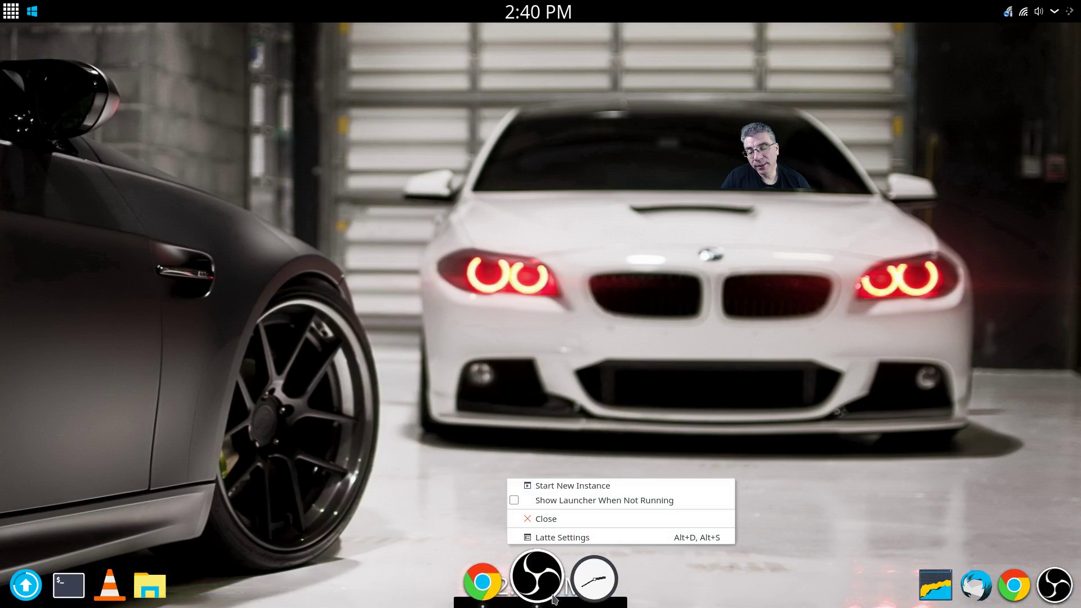
click(560, 539)
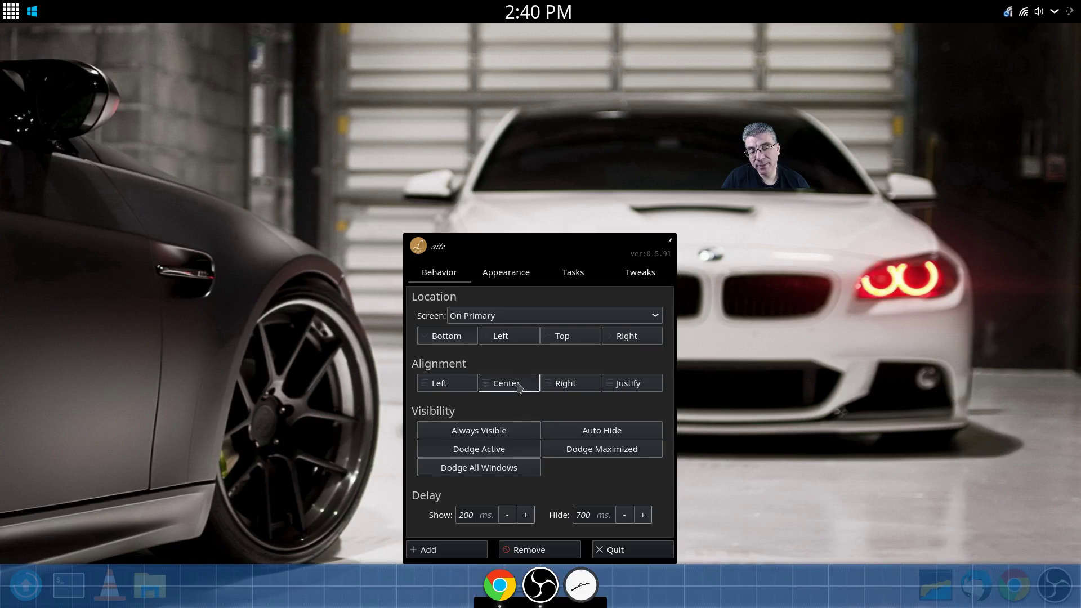
click(529, 337)
click(496, 417)
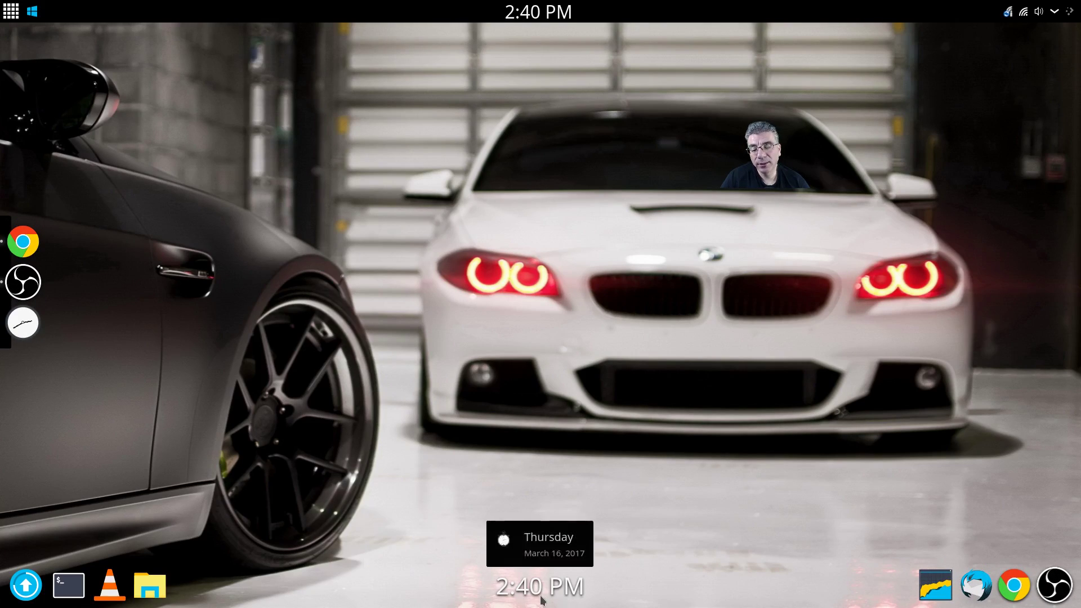
Open the Latte settings of the original dock with the digital clock.
right_click(578, 596)
click(479, 586)
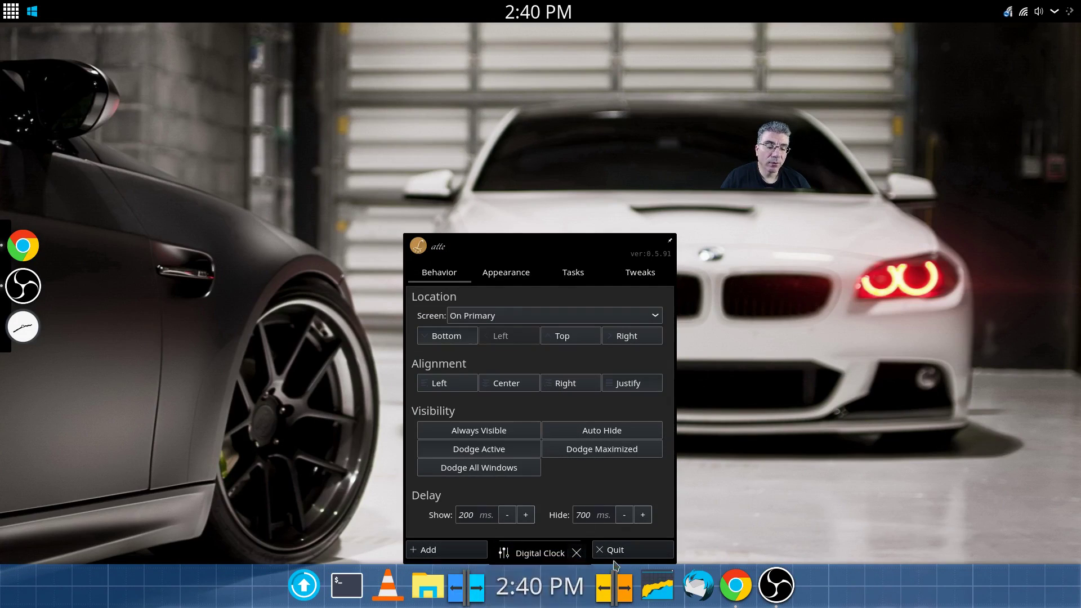
click(640, 552)
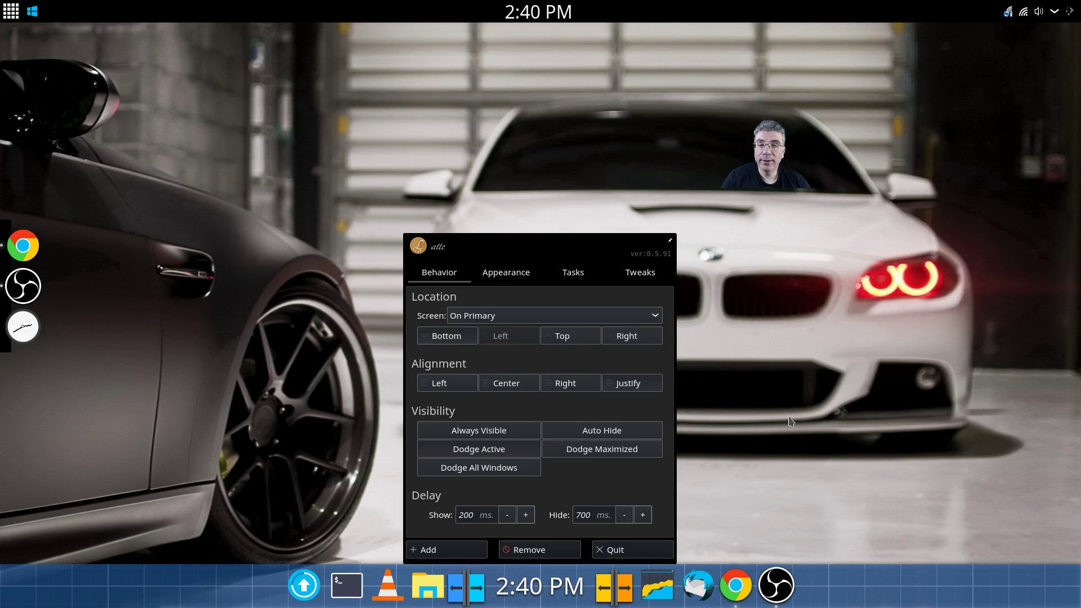